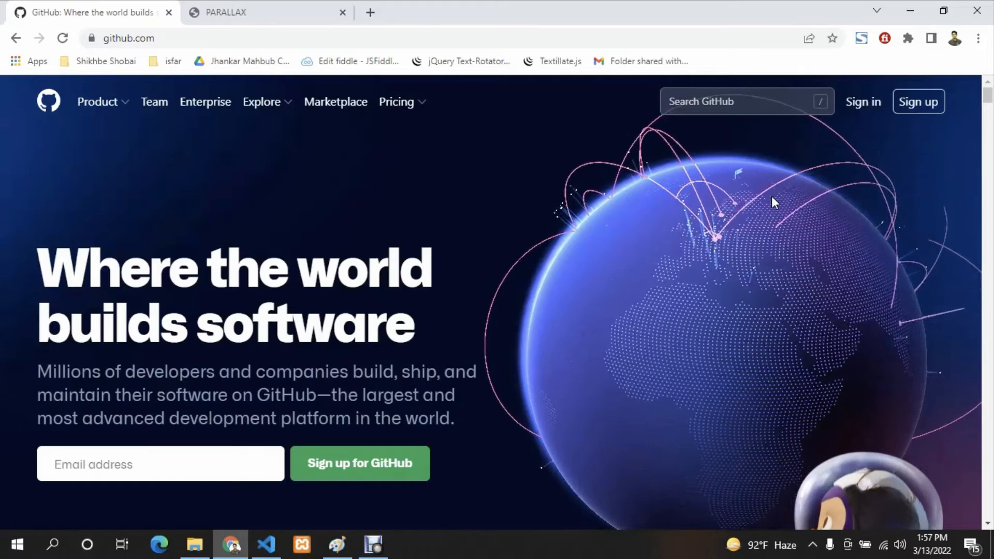
# - Sign in to GitHub with the account's saved e-mail address and the account password
pyautogui.click(865, 104)
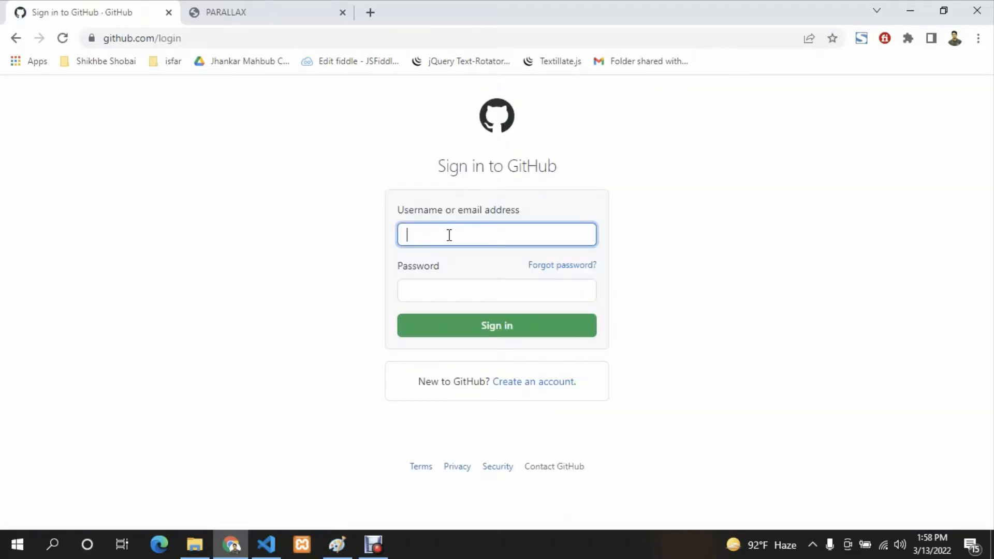
pyautogui.click(450, 234)
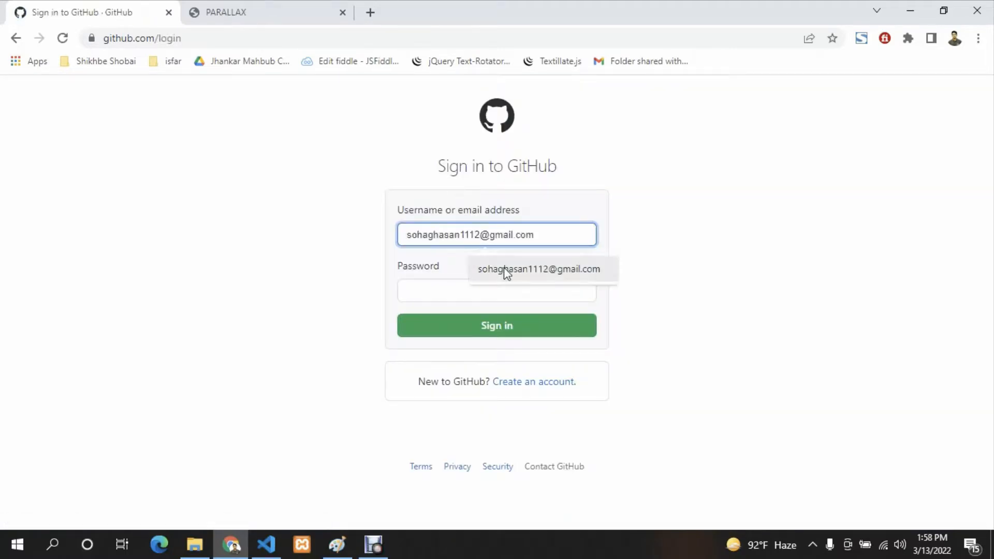
pyautogui.click(506, 270)
pyautogui.click(450, 289)
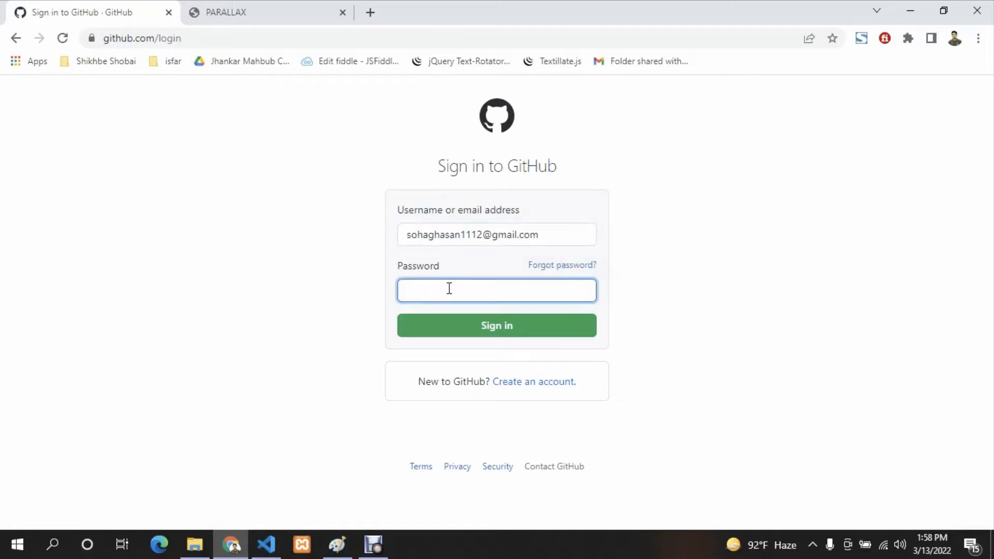
pyautogui.write('••••••••••')
pyautogui.click(492, 334)
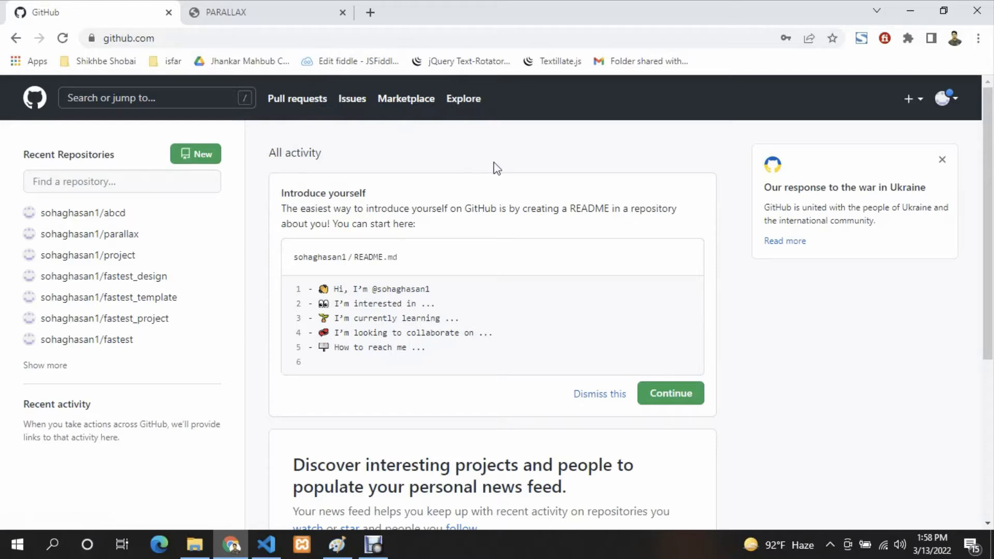
# - Look over the local PARALLAX page down to its footer, and start a new repository on GitHub
pyautogui.click(284, 12)
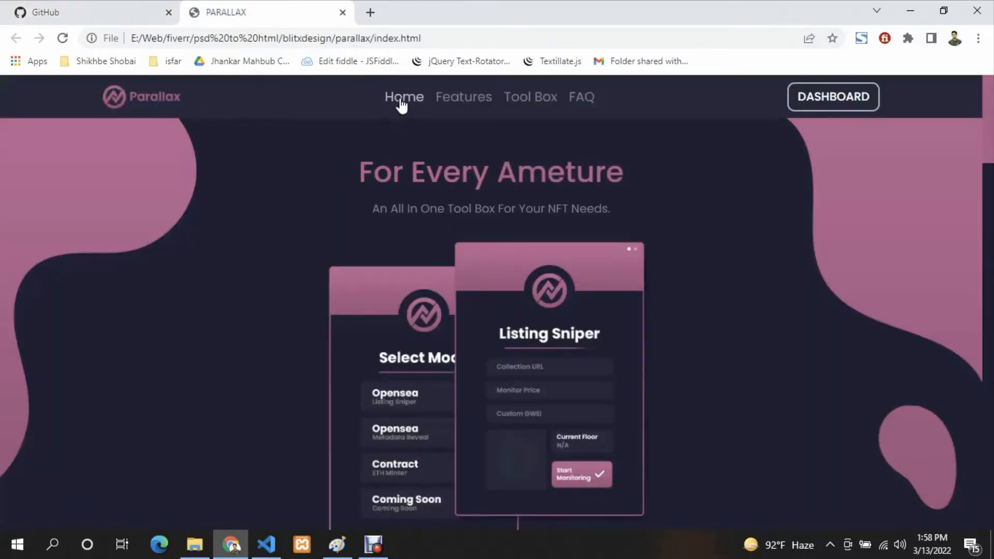
pyautogui.scroll(-14, 311, 167)
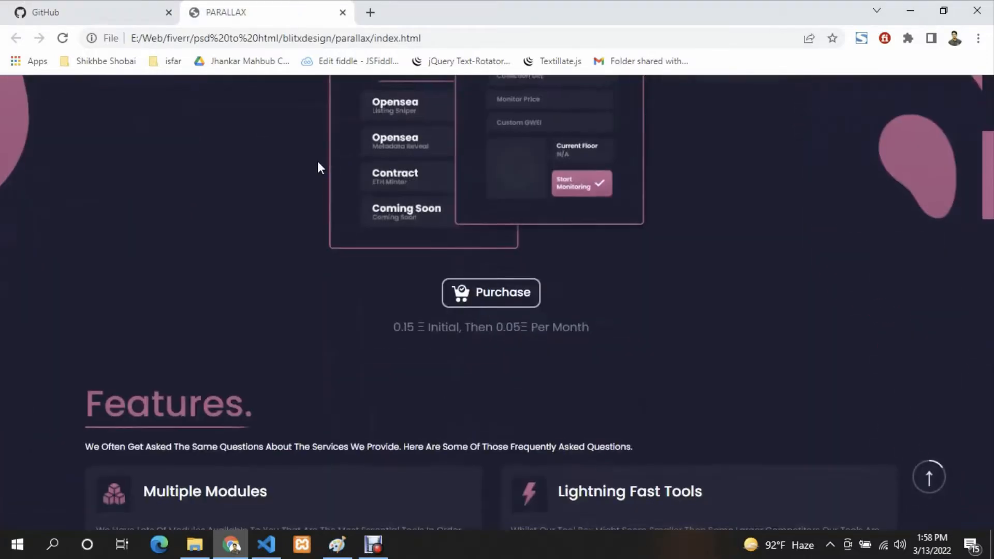
pyautogui.scroll(-20, 493, 267)
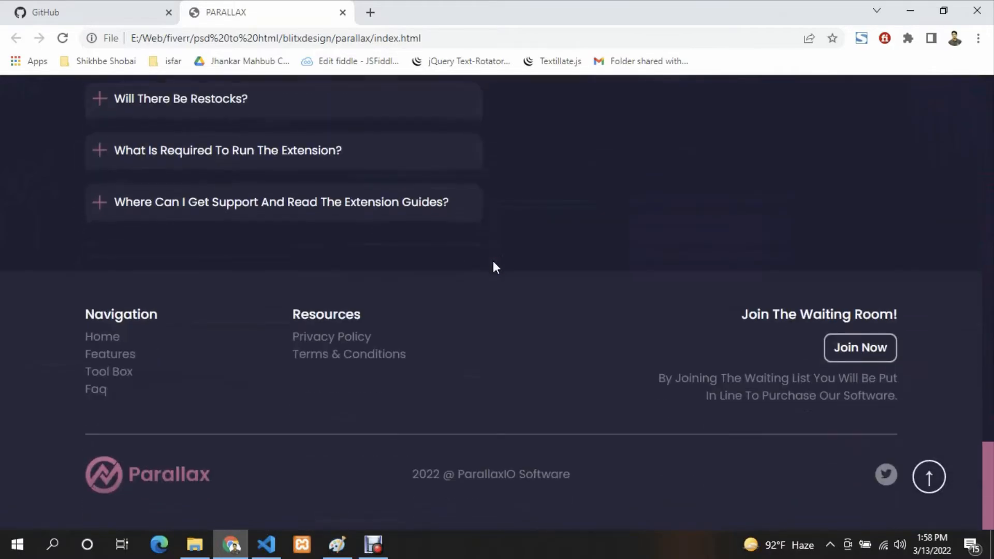
pyautogui.scroll(20, 493, 267)
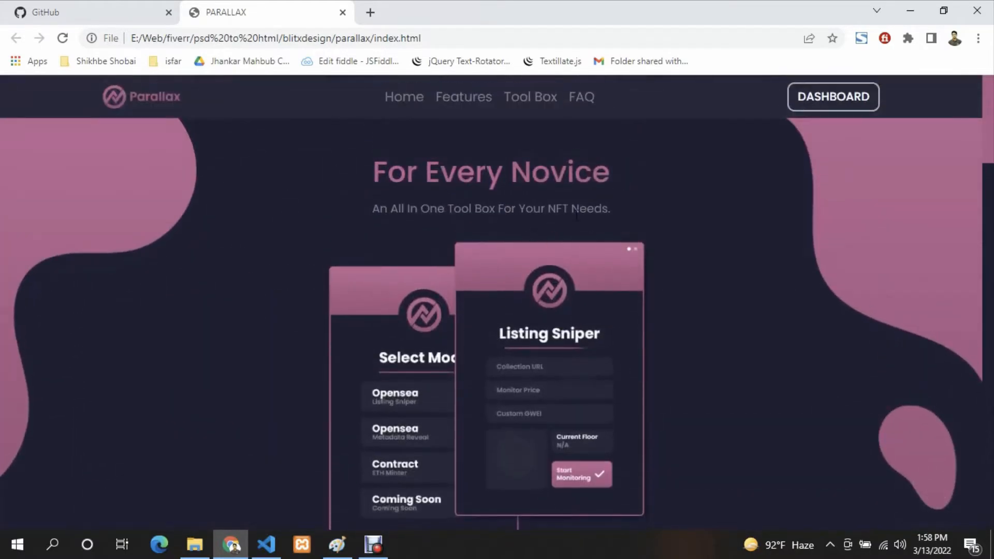
pyautogui.click(103, 7)
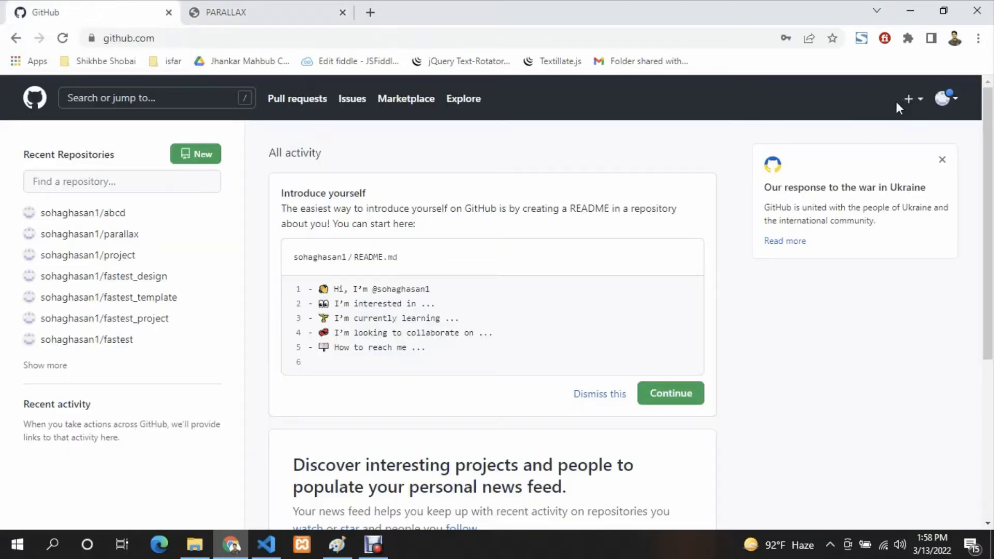
pyautogui.click(920, 106)
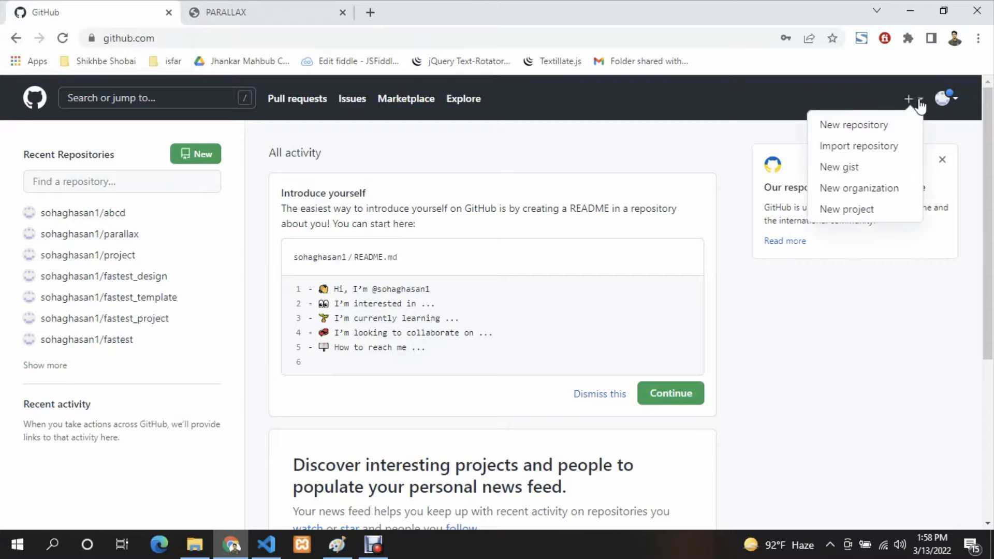
pyautogui.click(853, 126)
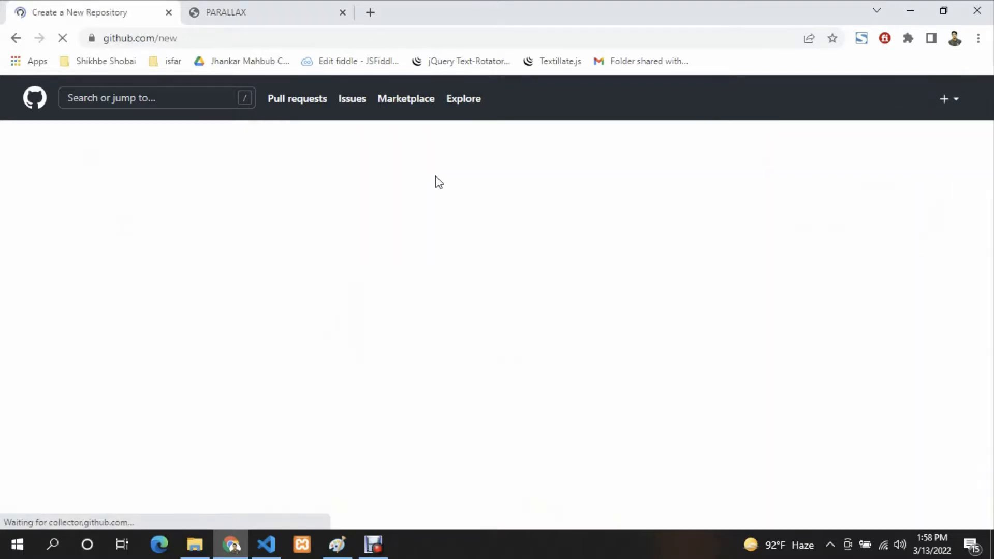
# - Check the site's name on the PARALLAX page and name the new repository paralax
pyautogui.scroll(-2, 430, 179)
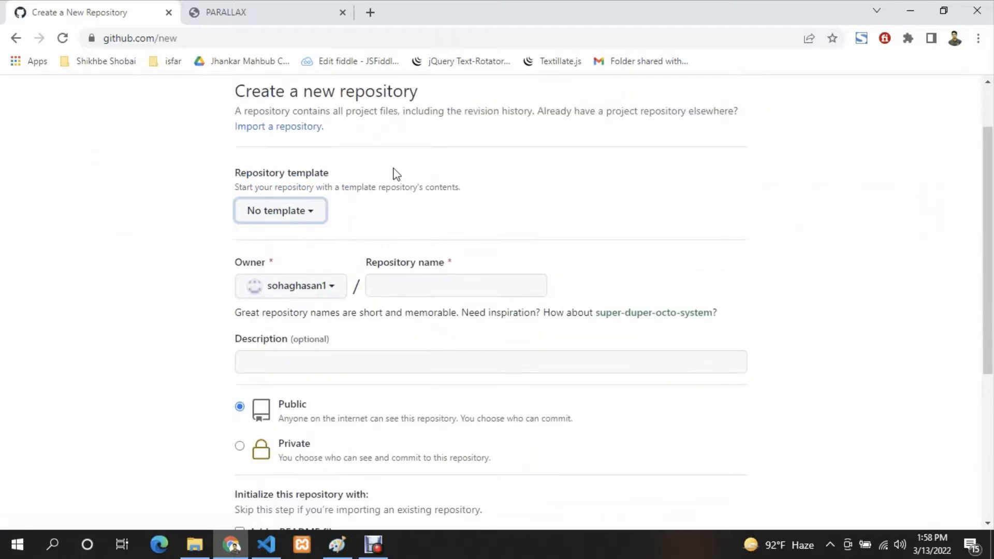
pyautogui.scroll(2, 395, 173)
pyautogui.click(254, 7)
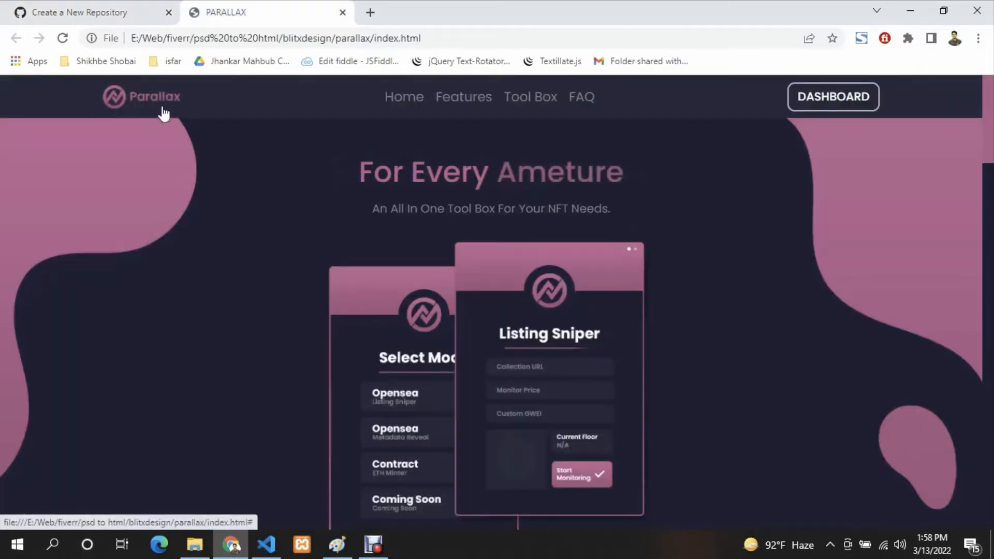
pyautogui.click(108, 15)
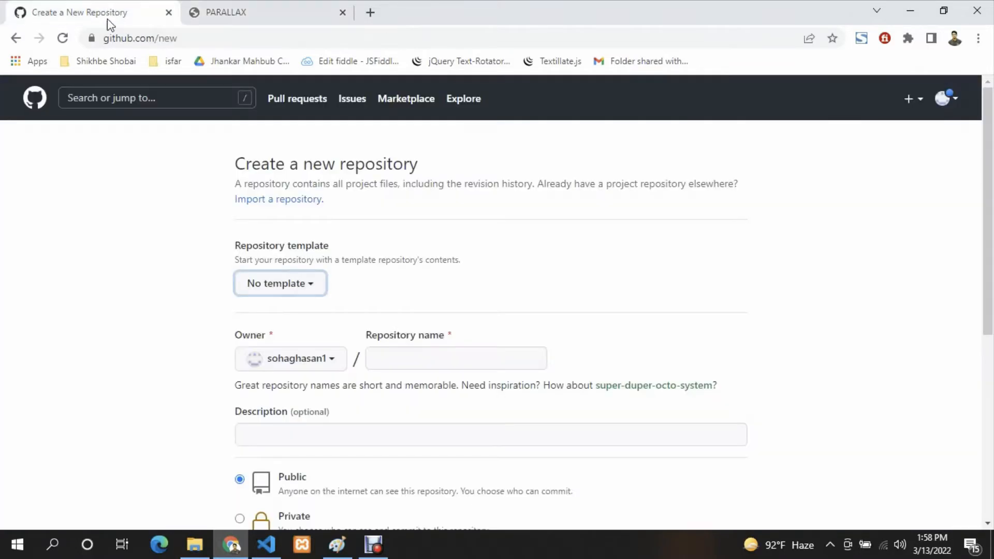
pyautogui.scroll(-1, 450, 324)
pyautogui.click(423, 284)
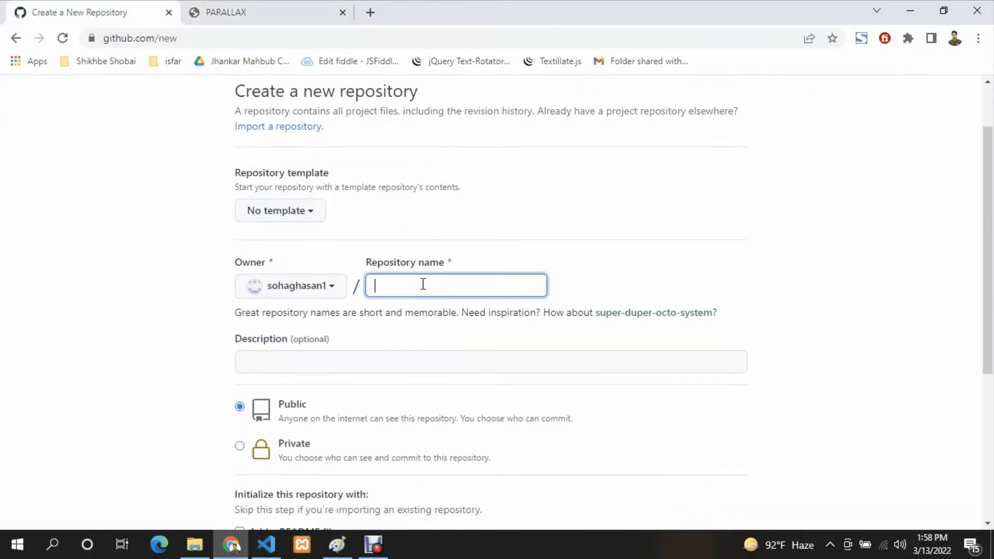
pyautogui.write('paralax')
pyautogui.click(497, 337)
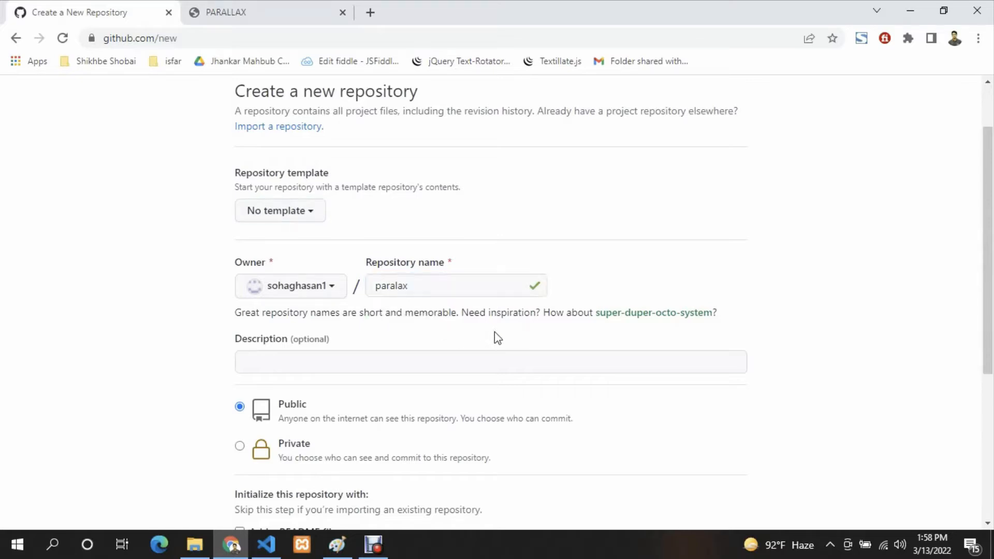
# - Include a README file and create the public repository
pyautogui.scroll(-4, 498, 338)
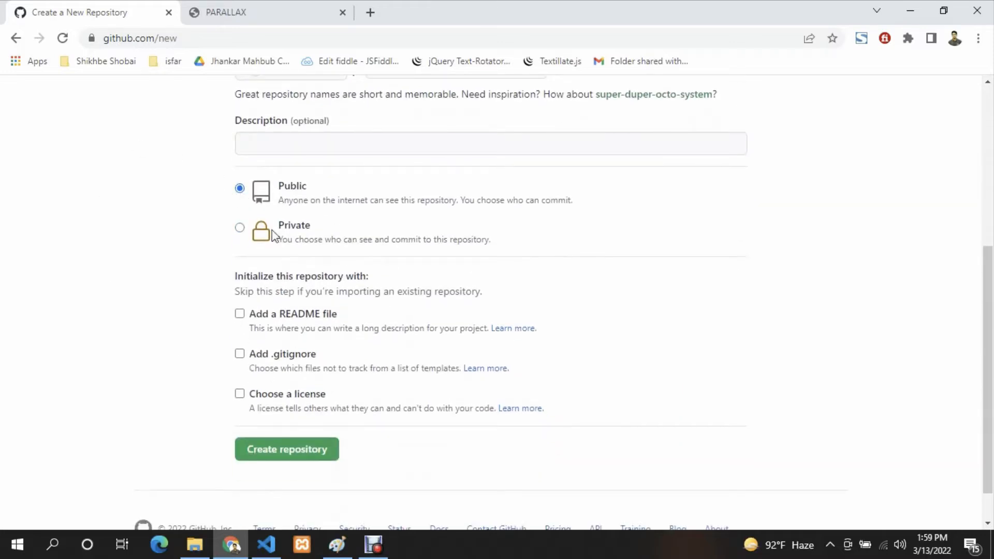
pyautogui.click(240, 315)
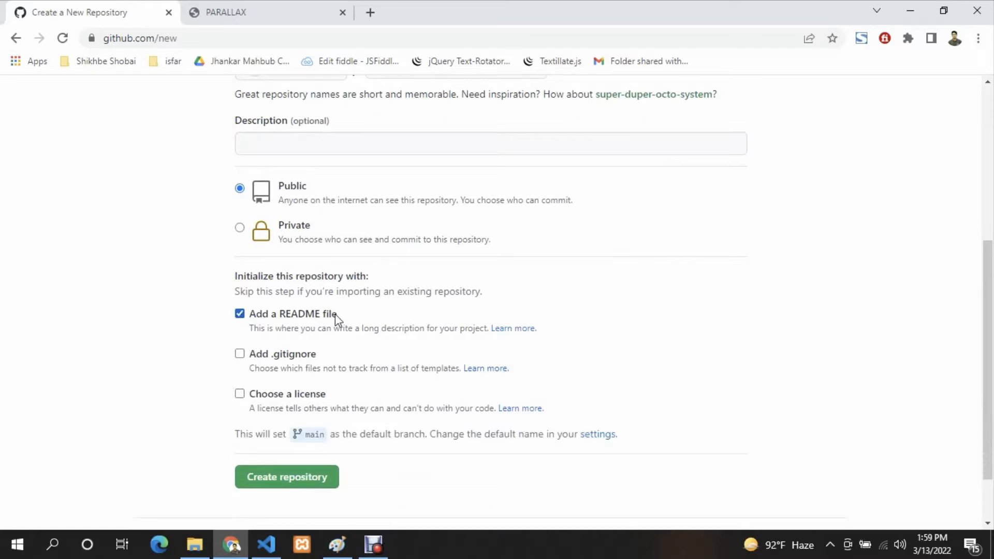
pyautogui.scroll(-2, 334, 314)
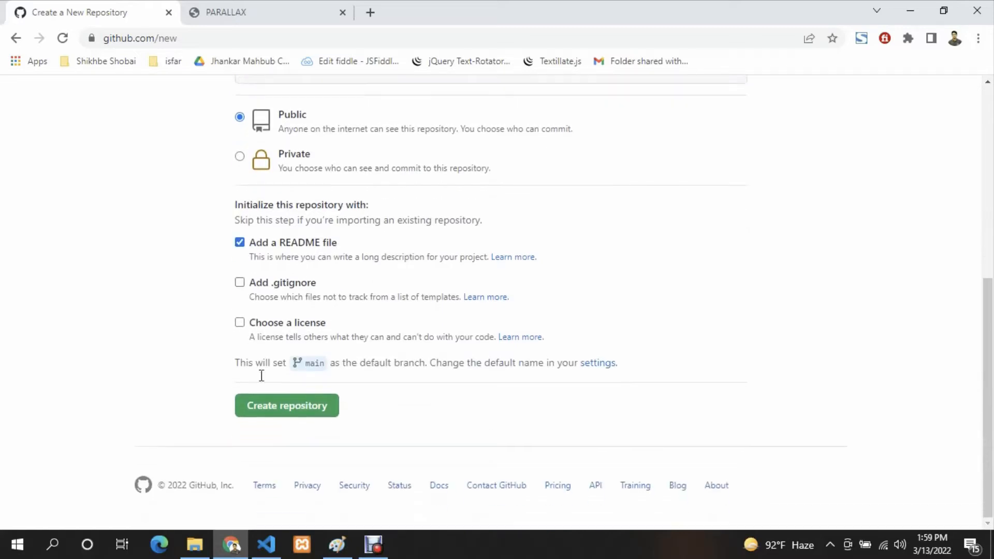
pyautogui.click(282, 407)
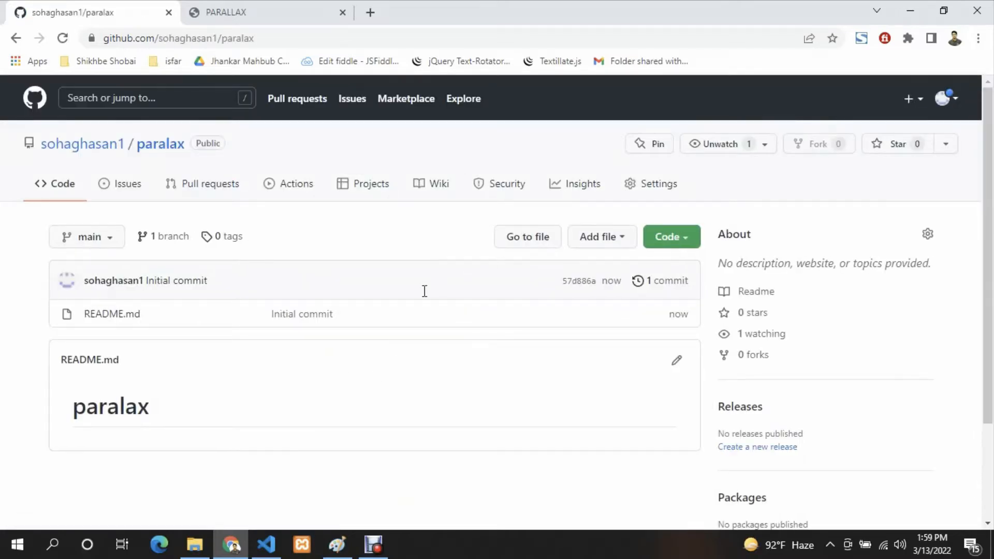
# - Open the paralax repository's file upload page and switch to File Explorer at the parallax folder
pyautogui.scroll(-2, 357, 278)
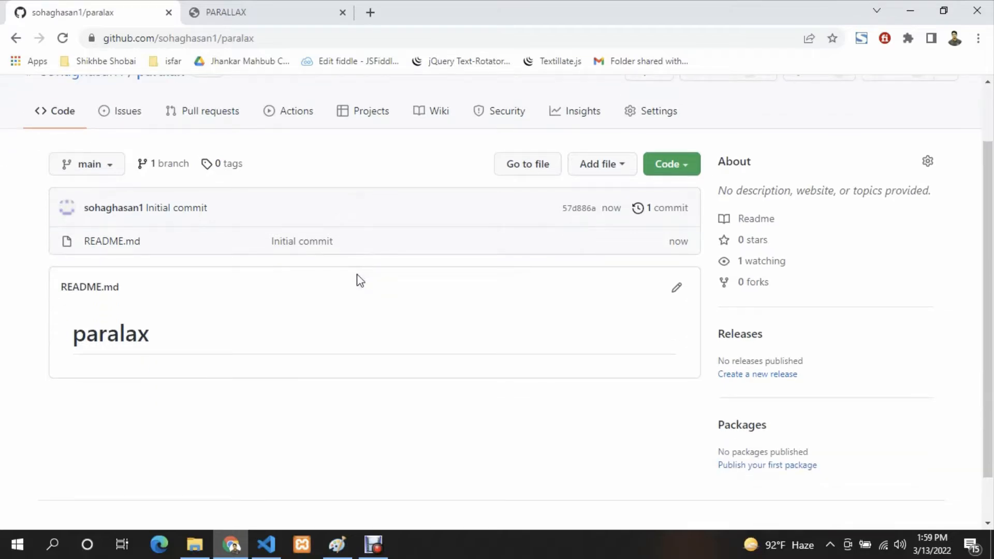
pyautogui.scroll(2, 360, 280)
pyautogui.click(599, 242)
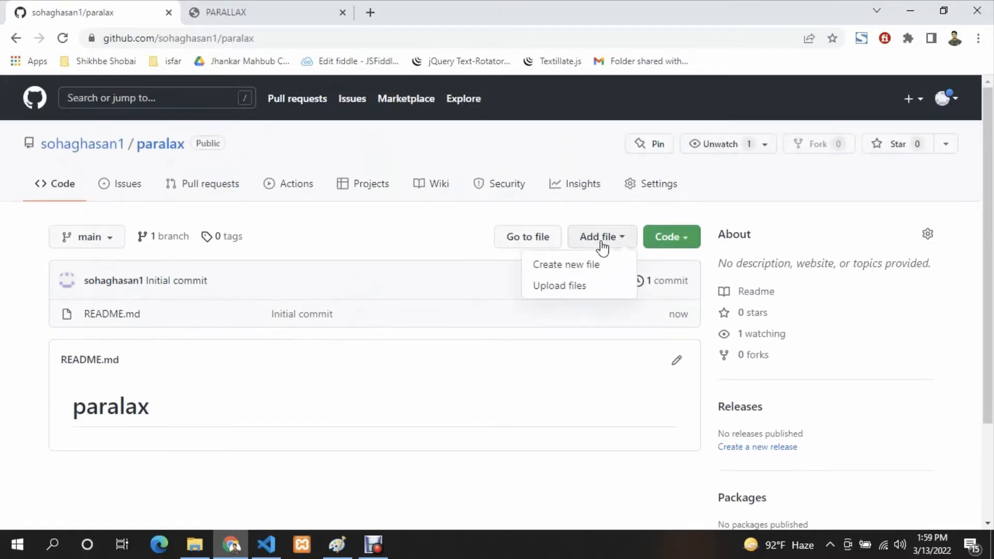
pyautogui.click(562, 289)
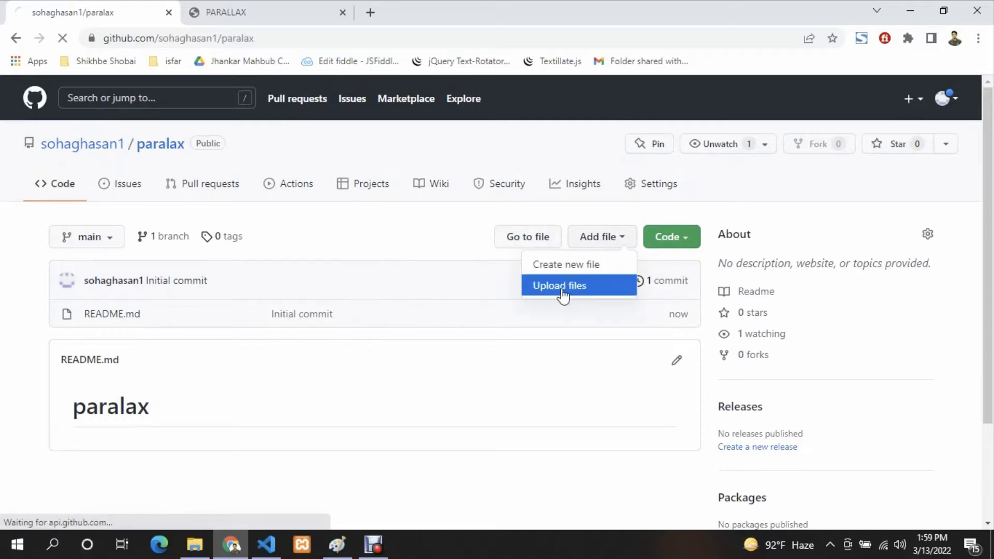
pyautogui.scroll(-3, 424, 295)
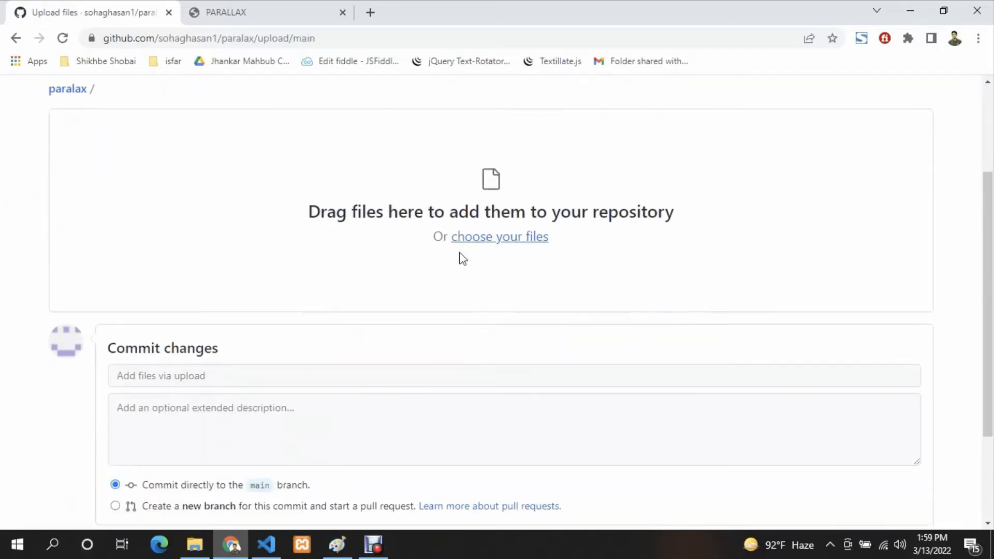
pyautogui.scroll(2, 398, 304)
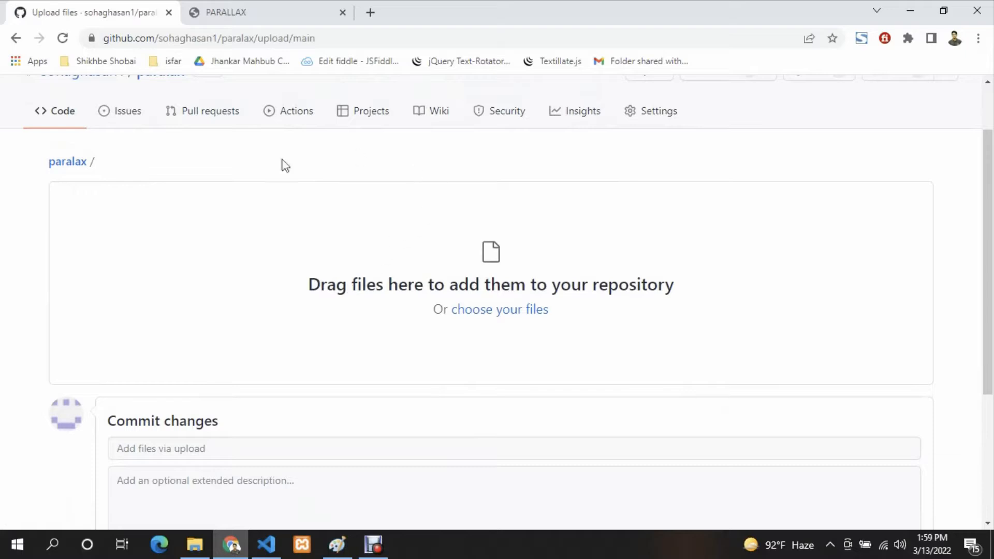
pyautogui.click(199, 555)
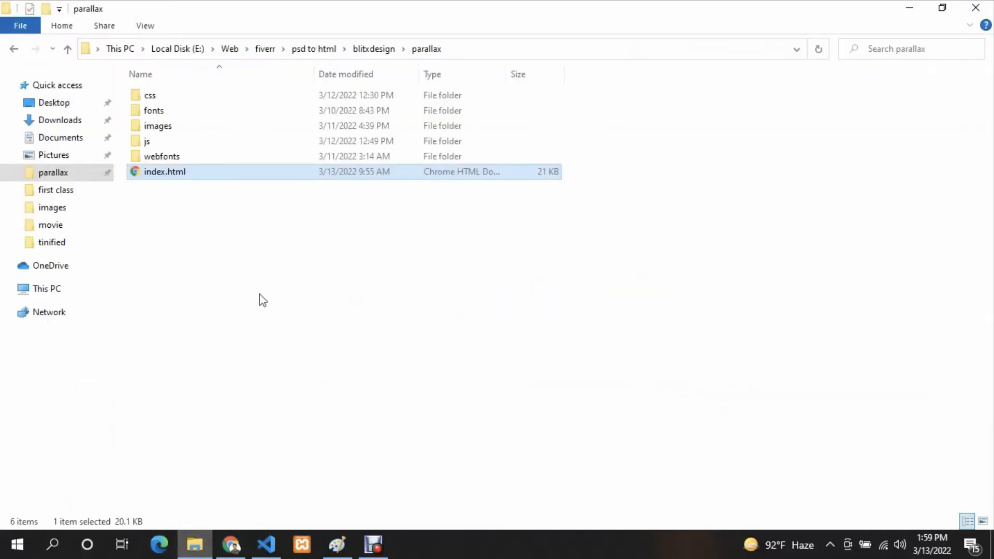
pyautogui.click(261, 299)
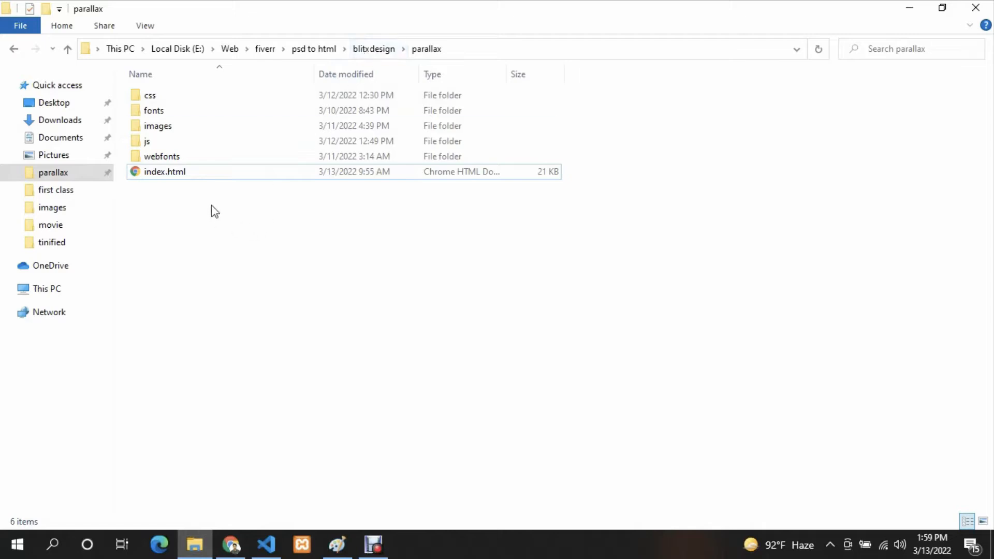
pyautogui.moveTo(213, 210); pyautogui.dragTo(217, 89)
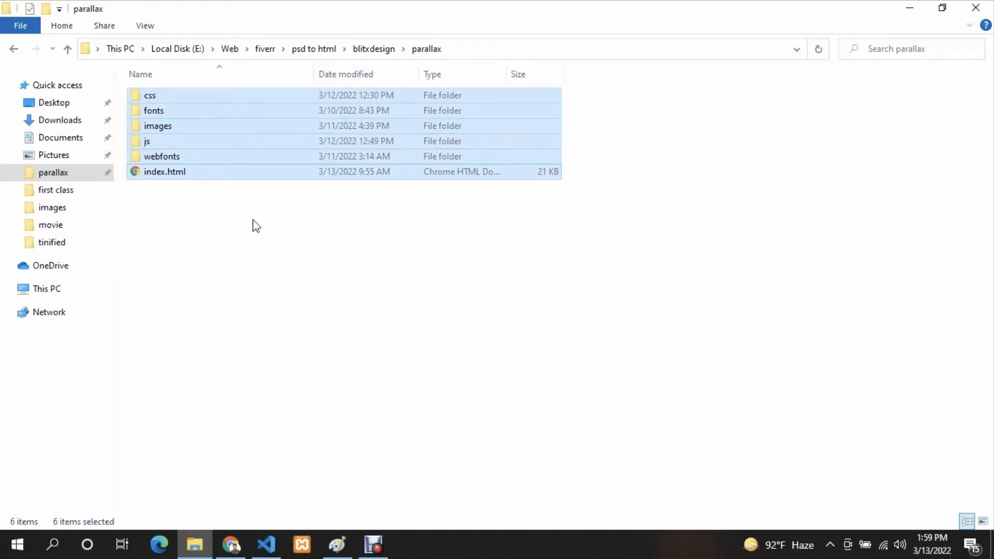
pyautogui.click(290, 248)
pyautogui.click(374, 50)
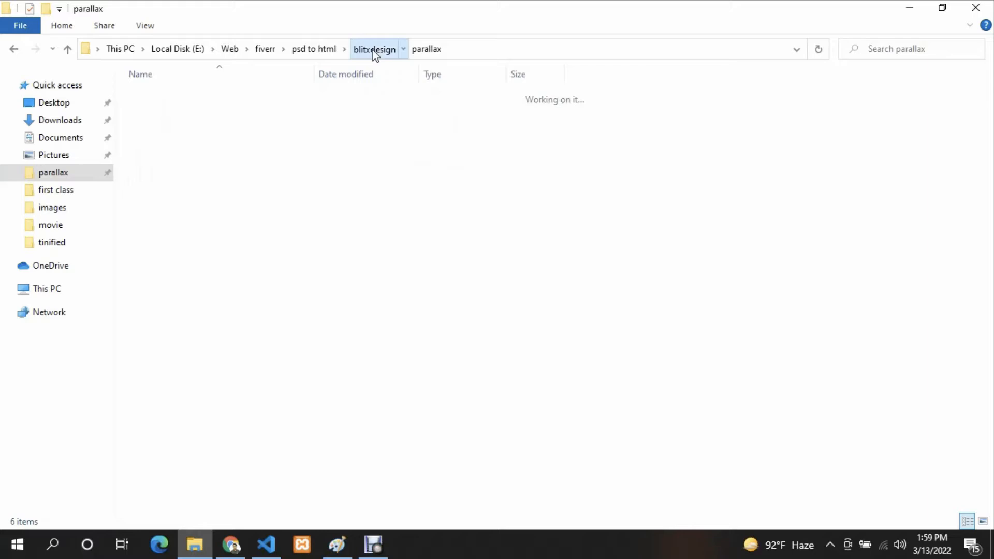
pyautogui.click(244, 418)
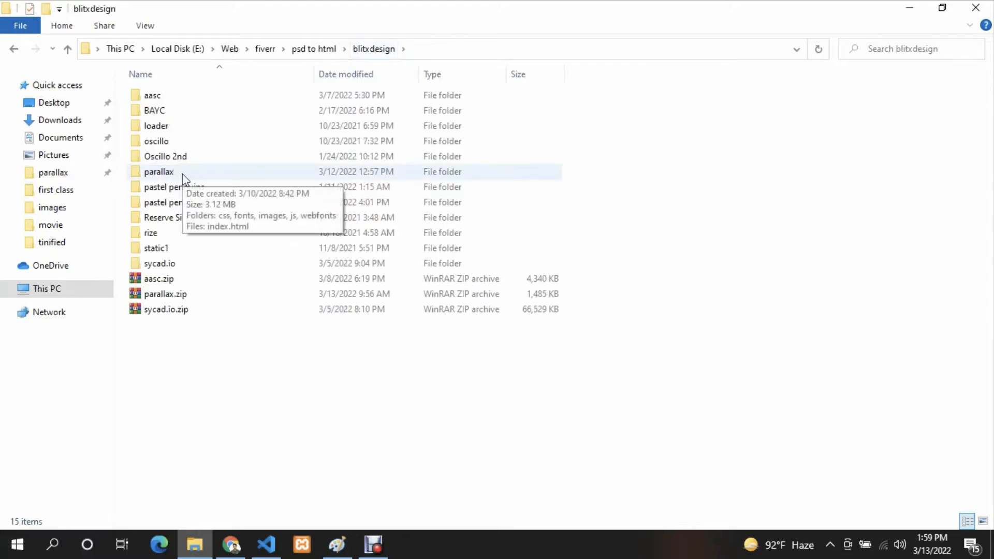
pyautogui.doubleClick(190, 174)
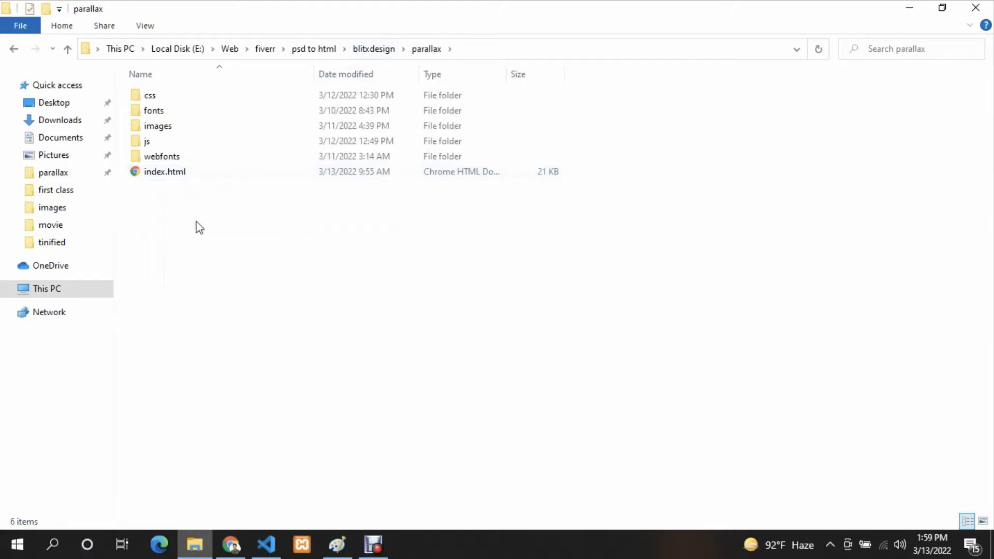
pyautogui.moveTo(195, 224); pyautogui.dragTo(207, 96)
pyautogui.moveTo(206, 92)
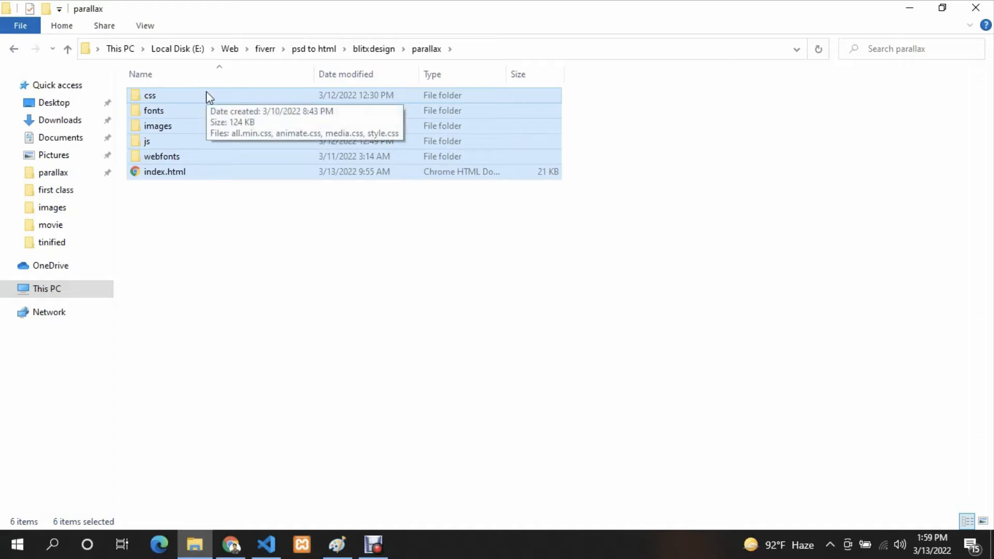
# - Reopen the parallax folder from blitxdesign and add all its subfolders and index.html to the repository's upload area in Chrome
pyautogui.click(373, 50)
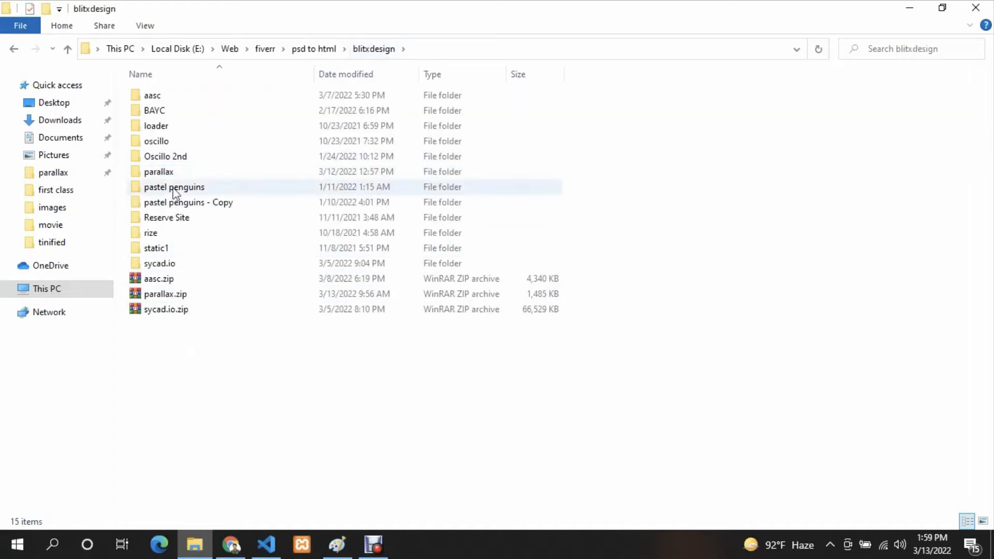
pyautogui.moveTo(172, 174); pyautogui.dragTo(248, 420)
pyautogui.click(211, 404)
pyautogui.doubleClick(206, 174)
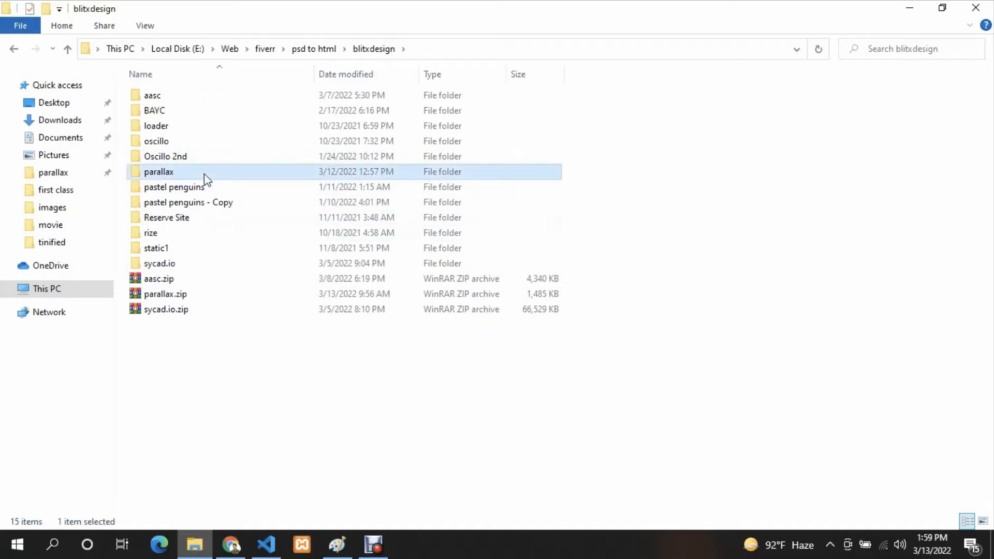
pyautogui.moveTo(200, 208); pyautogui.dragTo(445, 267)
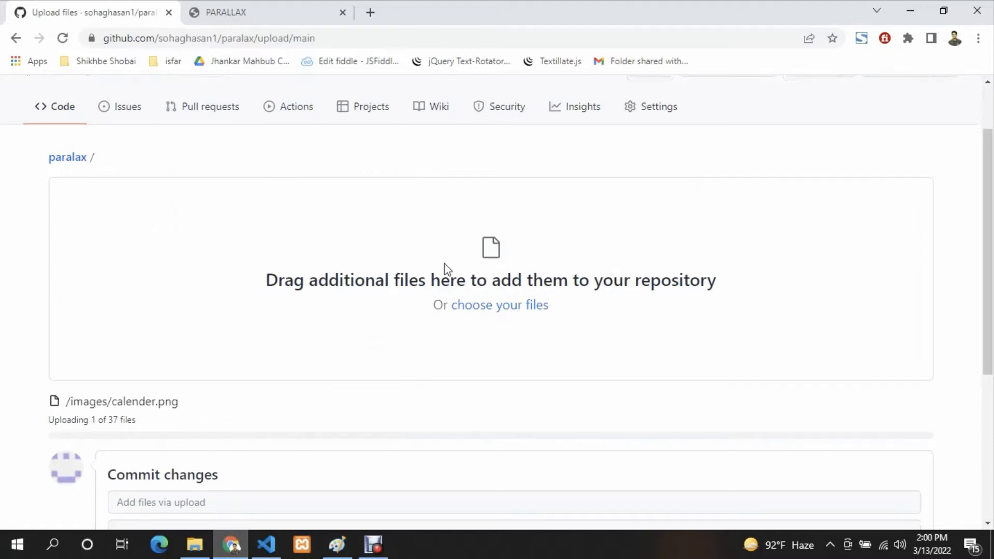
# - Let the website files finish uploading, check the file list, and commit them directly to the main branch
pyautogui.scroll(-3, 268, 253)
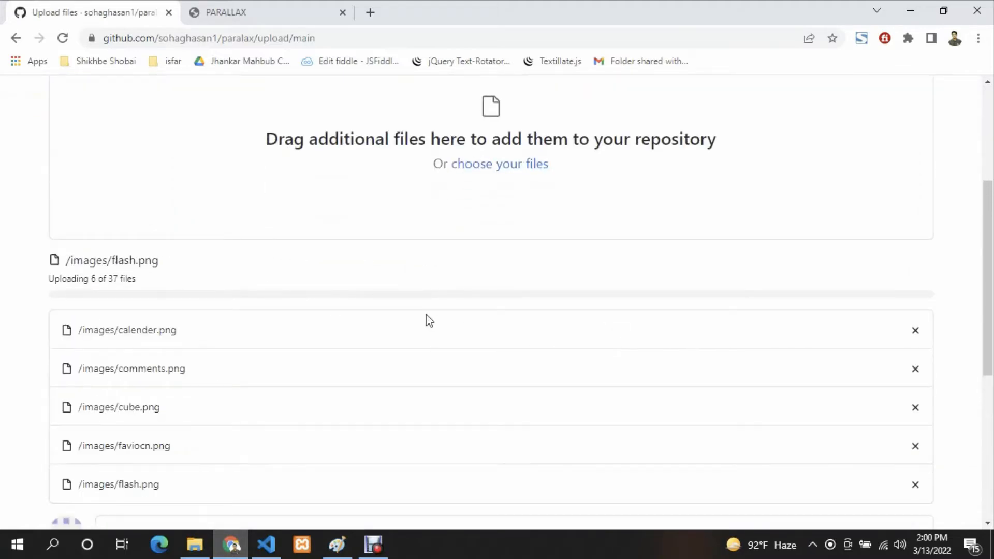
pyautogui.scroll(-3, 429, 320)
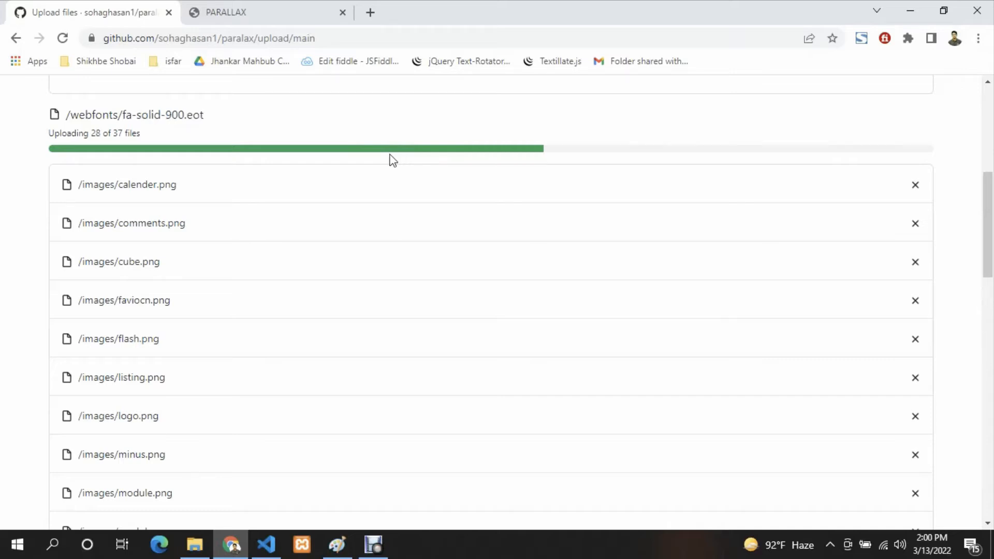
pyautogui.doubleClick(116, 133)
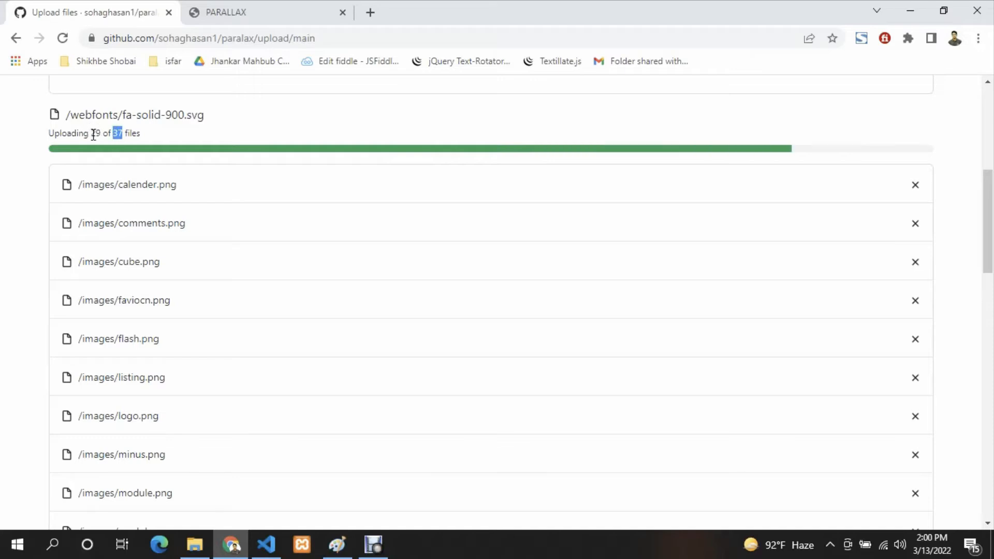
pyautogui.doubleClick(98, 132)
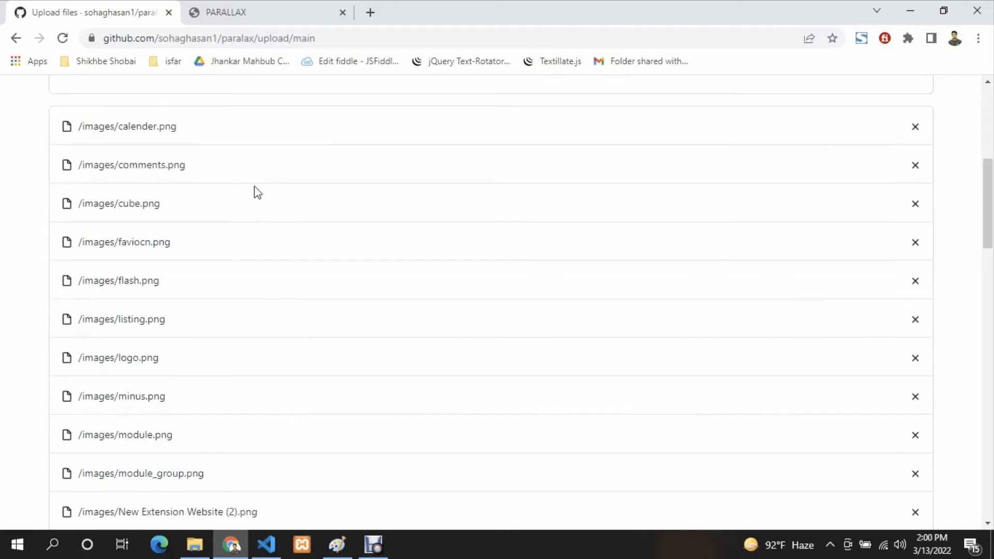
pyautogui.scroll(-20, 258, 193)
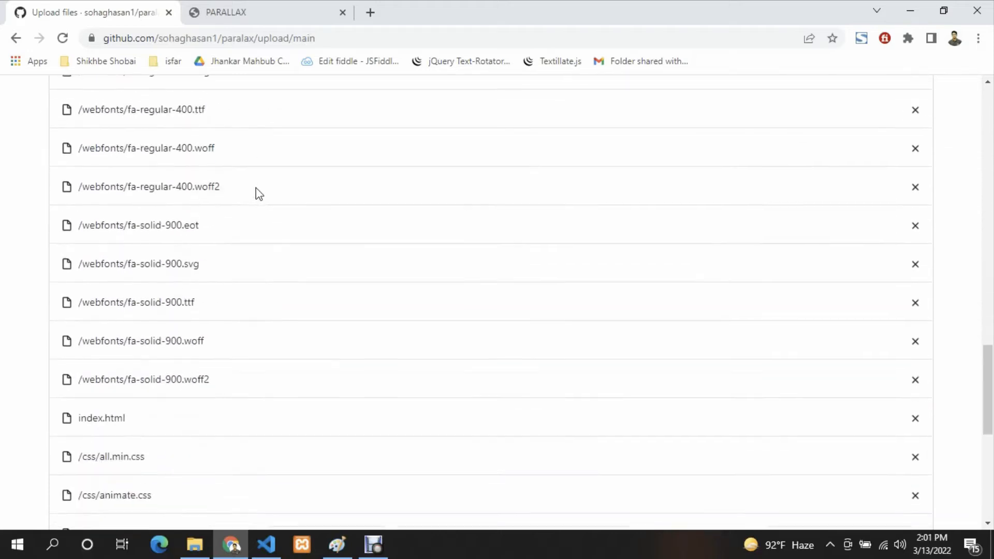
pyautogui.scroll(-4, 264, 191)
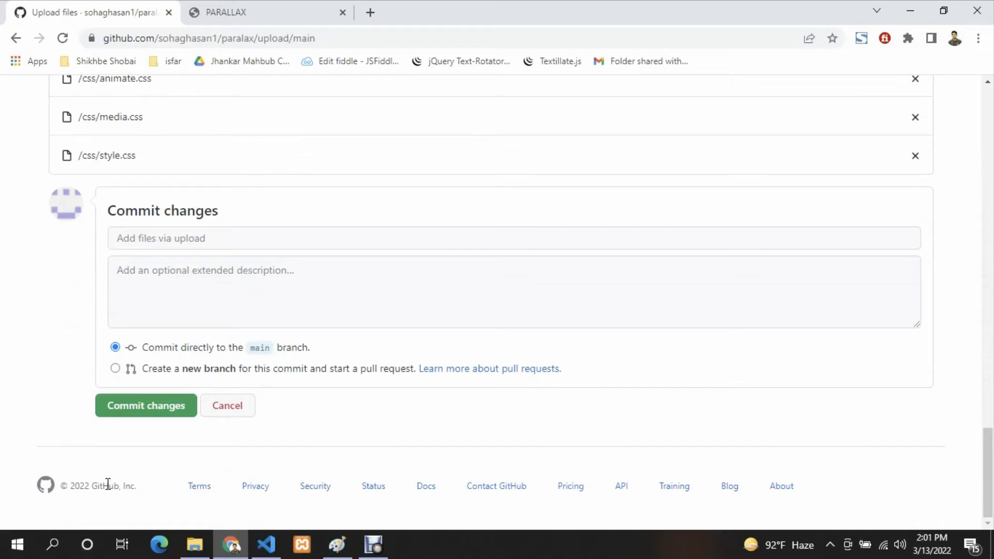
pyautogui.click(154, 409)
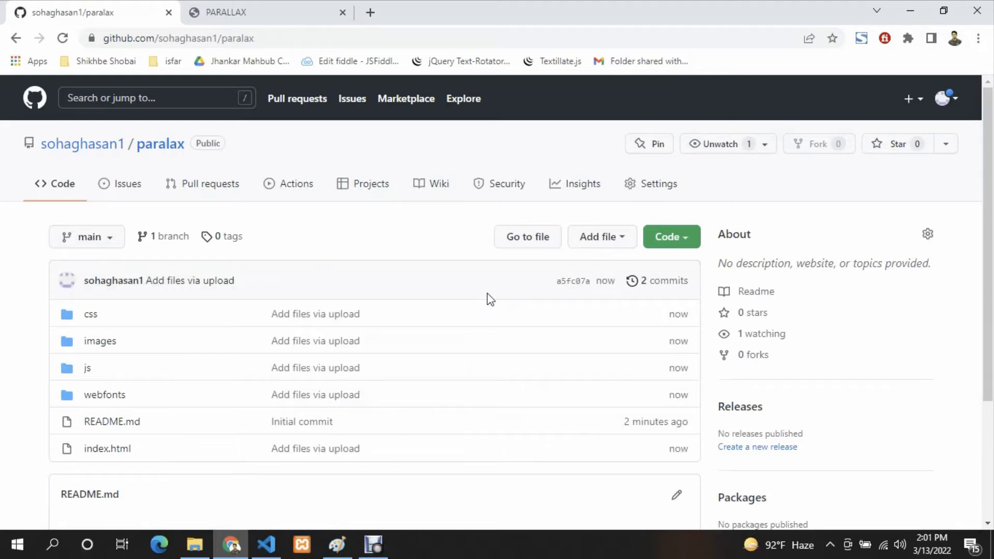
# - Check the committed folders and files, and open the GitHub Pages settings of the paralax repository
pyautogui.scroll(-3, 487, 293)
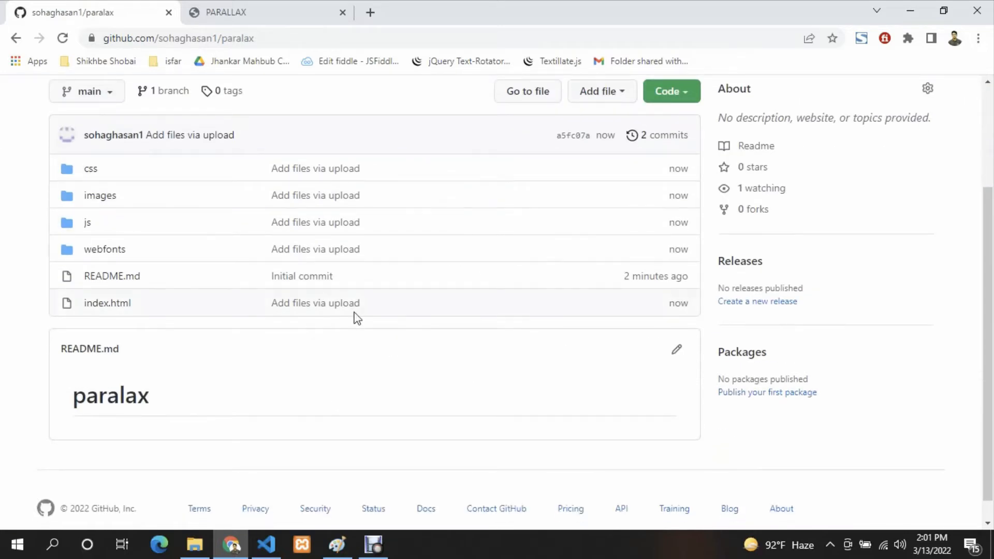
pyautogui.scroll(1, 357, 318)
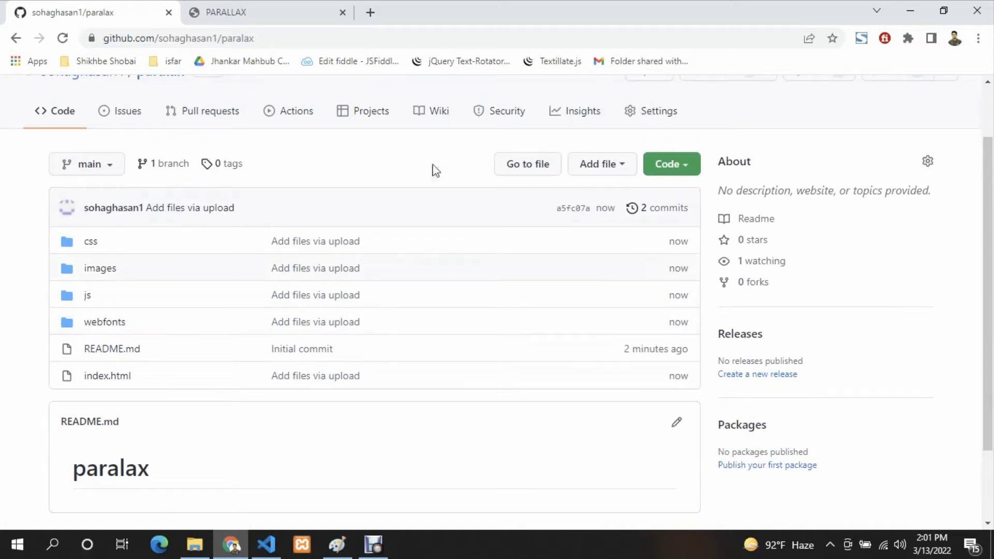
pyautogui.scroll(1, 511, 271)
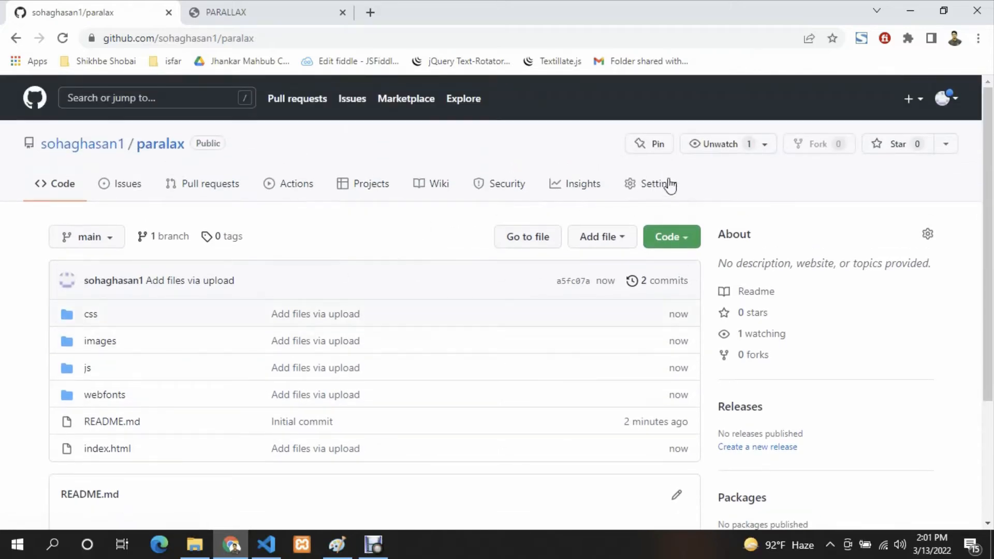
pyautogui.click(655, 185)
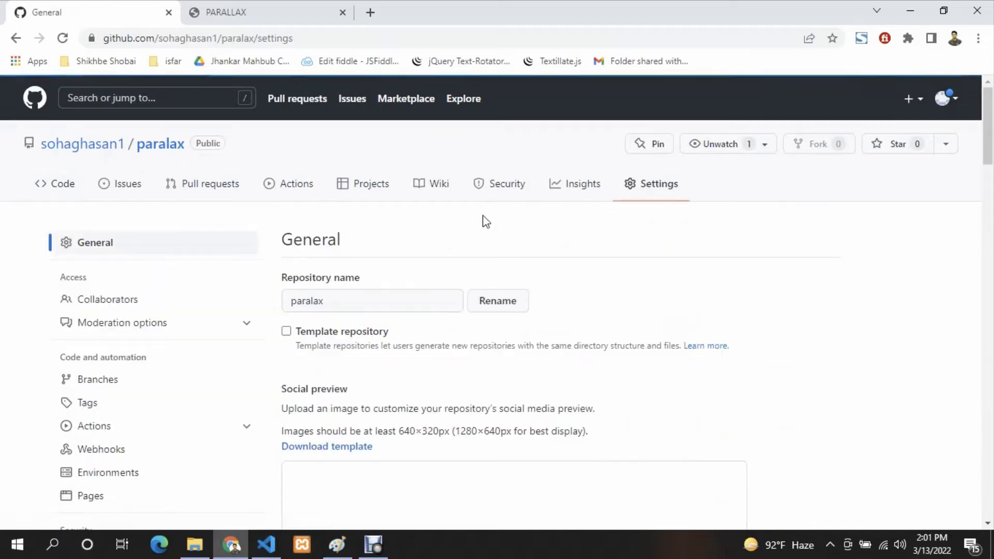
pyautogui.scroll(-4, 484, 222)
pyautogui.scroll(-6, 428, 239)
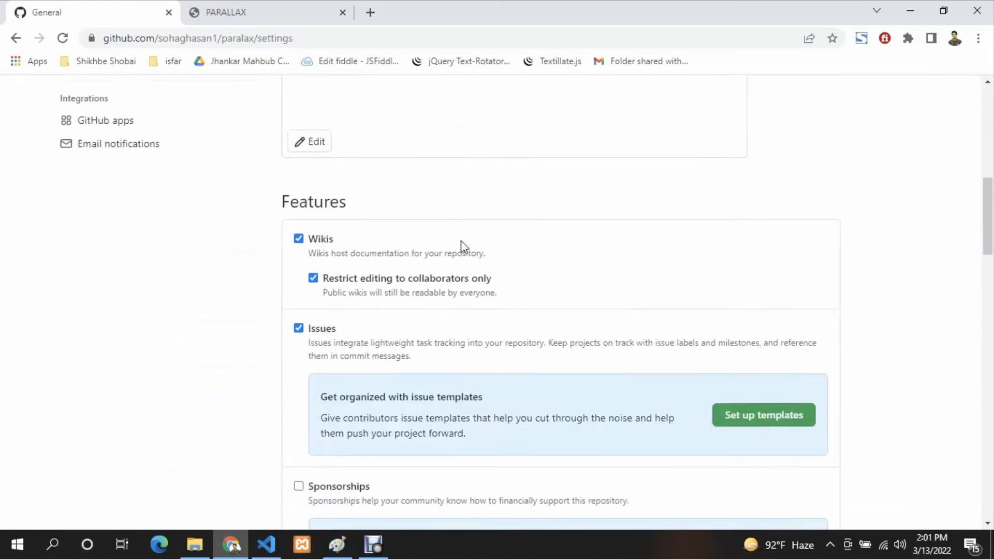
pyautogui.scroll(-10, 487, 212)
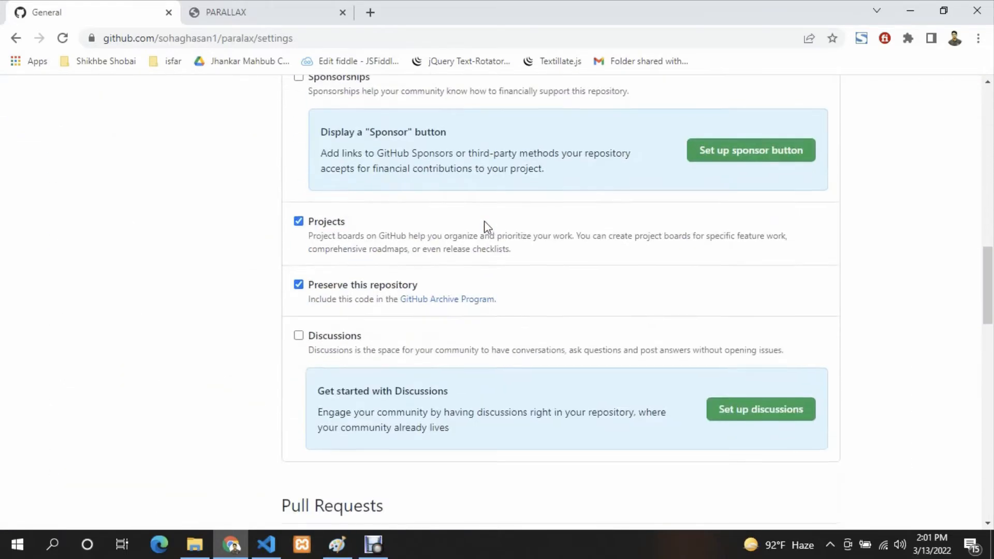
pyautogui.scroll(-8, 482, 213)
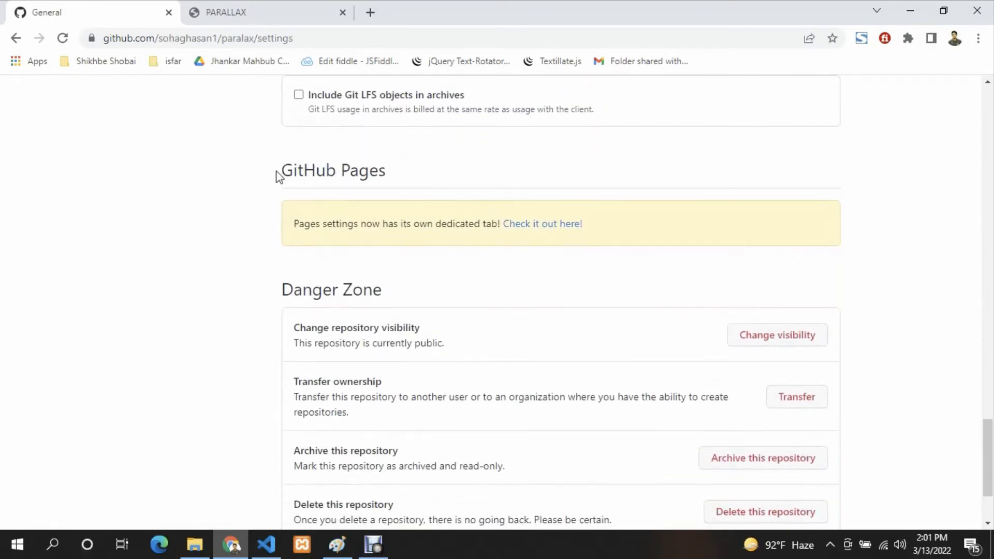
pyautogui.moveTo(282, 171); pyautogui.dragTo(395, 182)
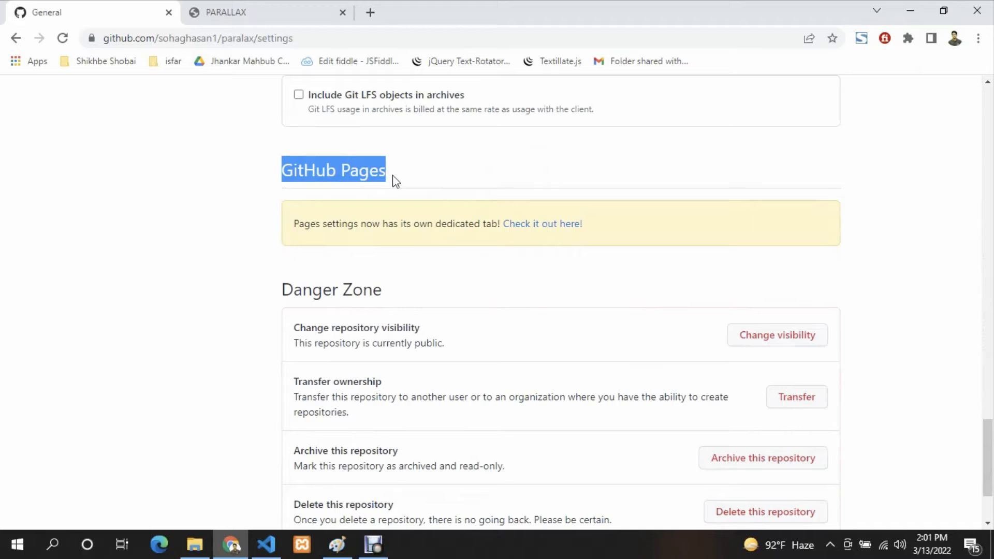
pyautogui.click(416, 177)
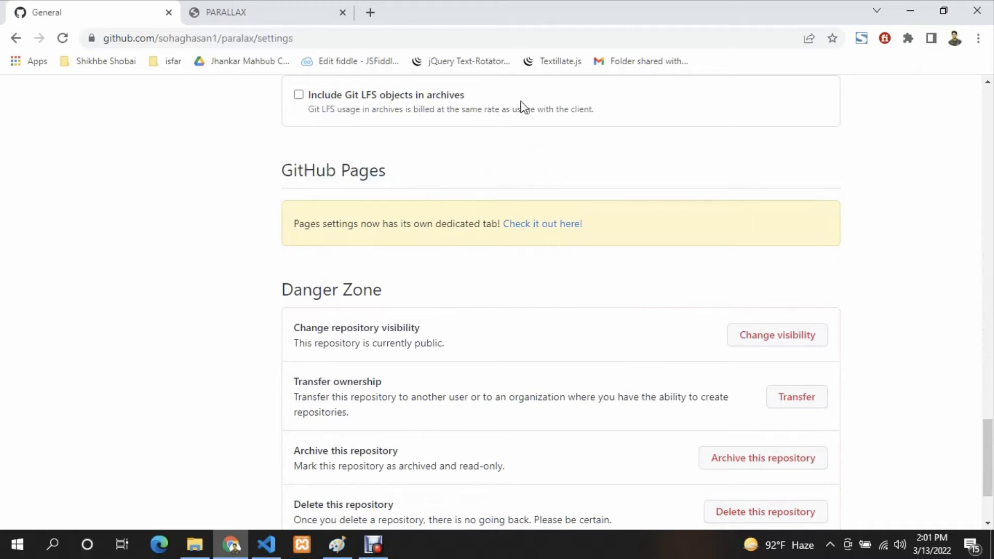
pyautogui.click(546, 228)
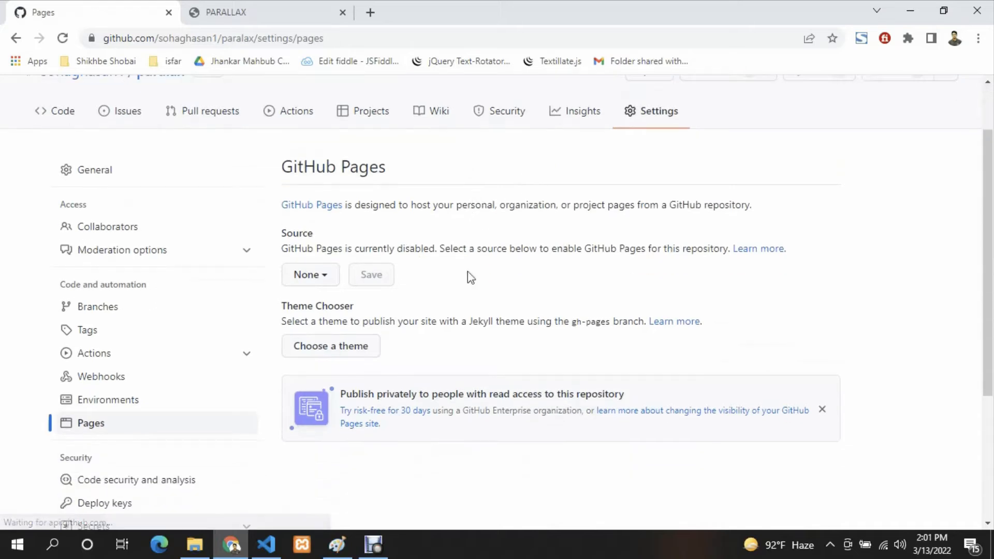
# - Set the GitHub Pages source to the main branch with the / (root) folder and save it
pyautogui.moveTo(282, 232); pyautogui.dragTo(313, 234)
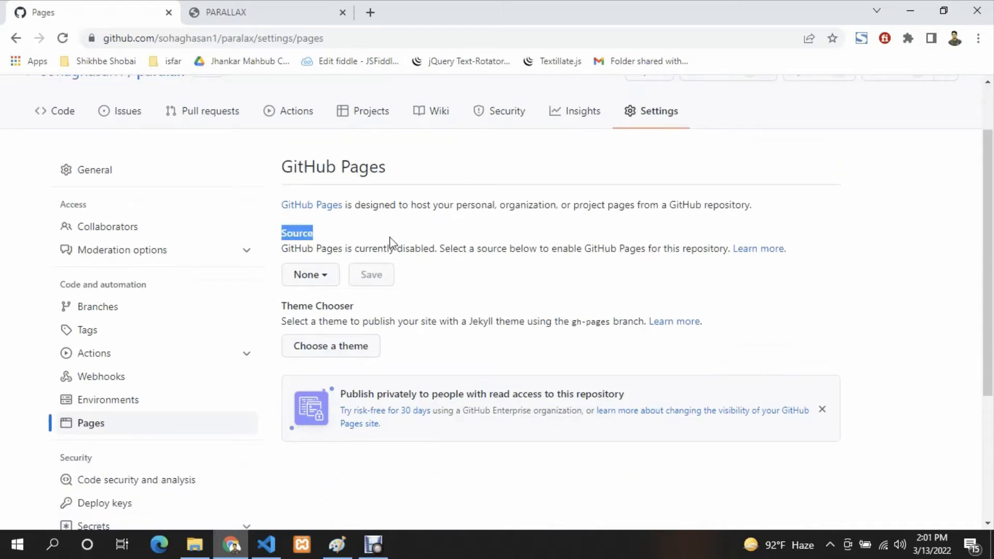
pyautogui.scroll(-1, 390, 242)
pyautogui.click(315, 203)
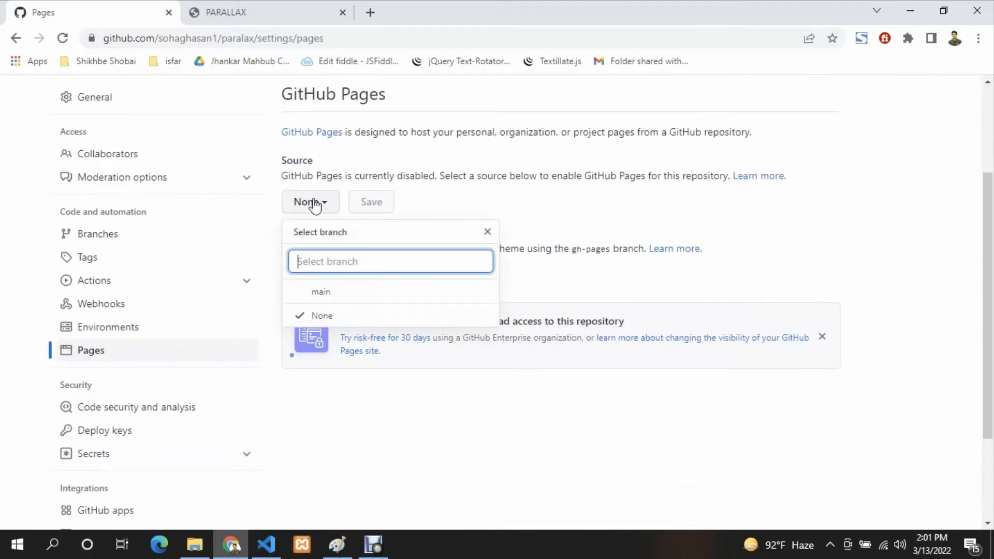
pyautogui.click(324, 293)
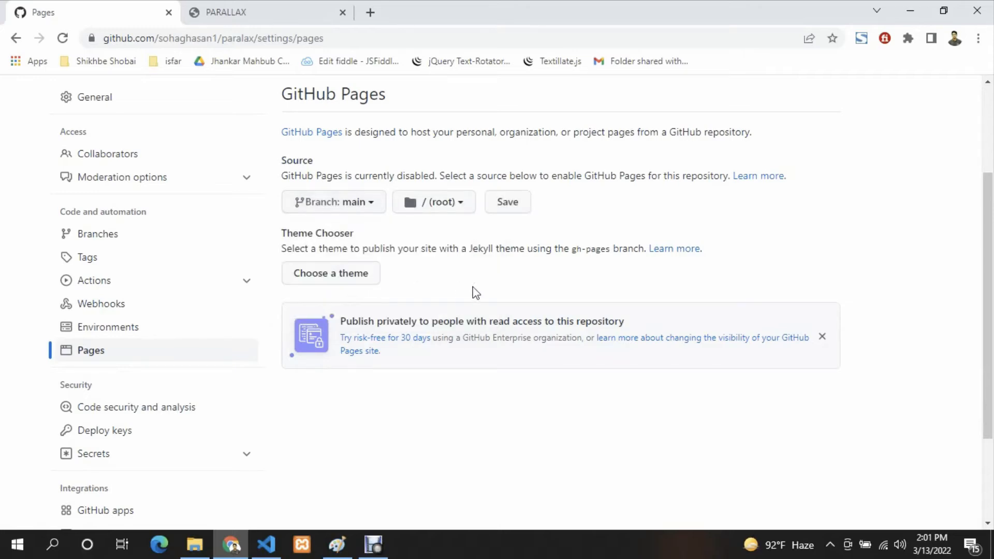
pyautogui.click(510, 206)
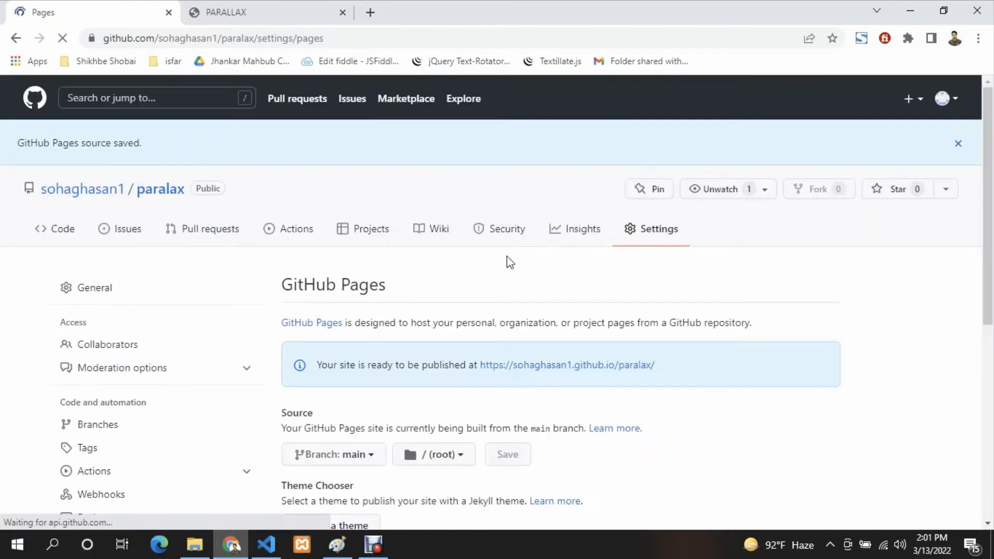
# - Copy the site's published GitHub Pages address and open it in a new browser tab
pyautogui.scroll(-1, 511, 261)
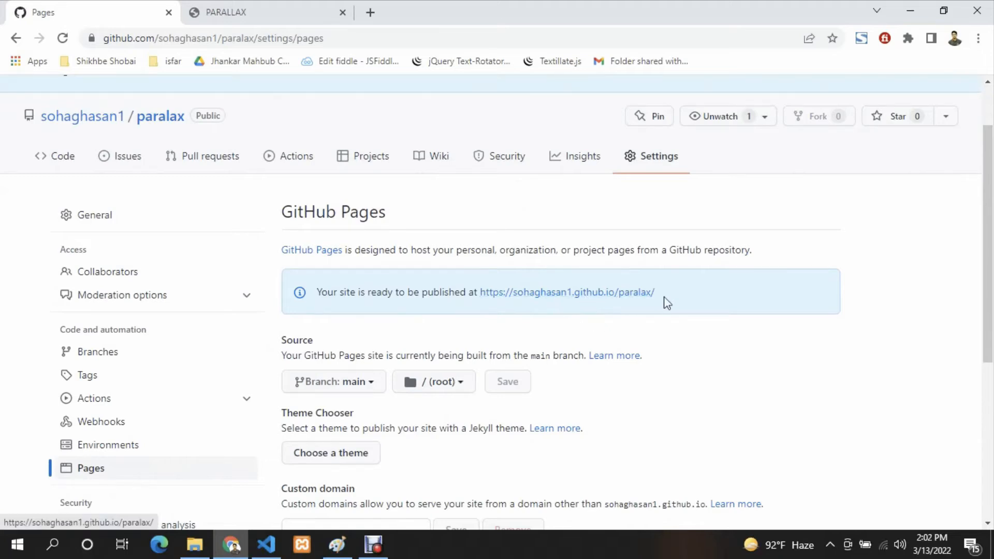
pyautogui.moveTo(666, 302); pyautogui.dragTo(480, 291)
pyautogui.hotkey('ctrl', 'c')
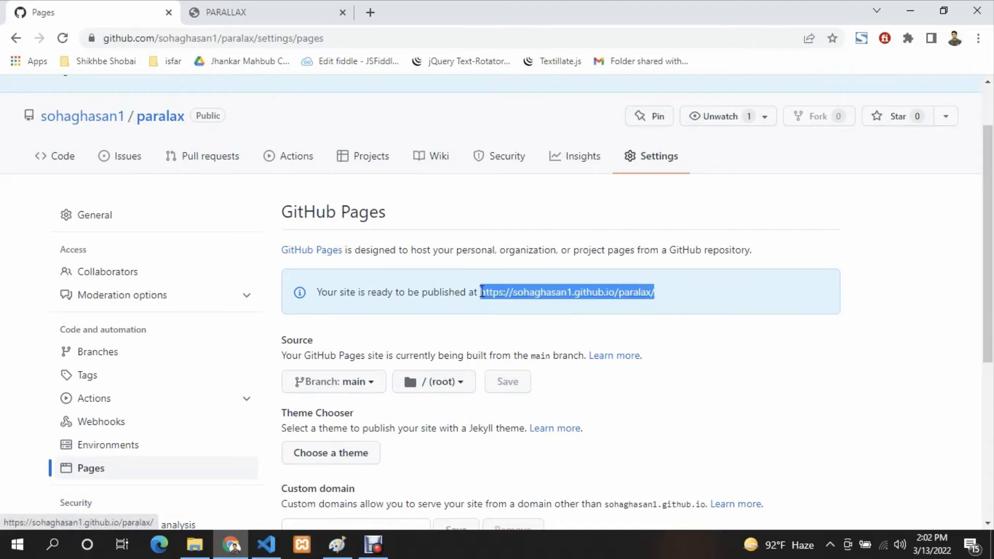
pyautogui.click(372, 11)
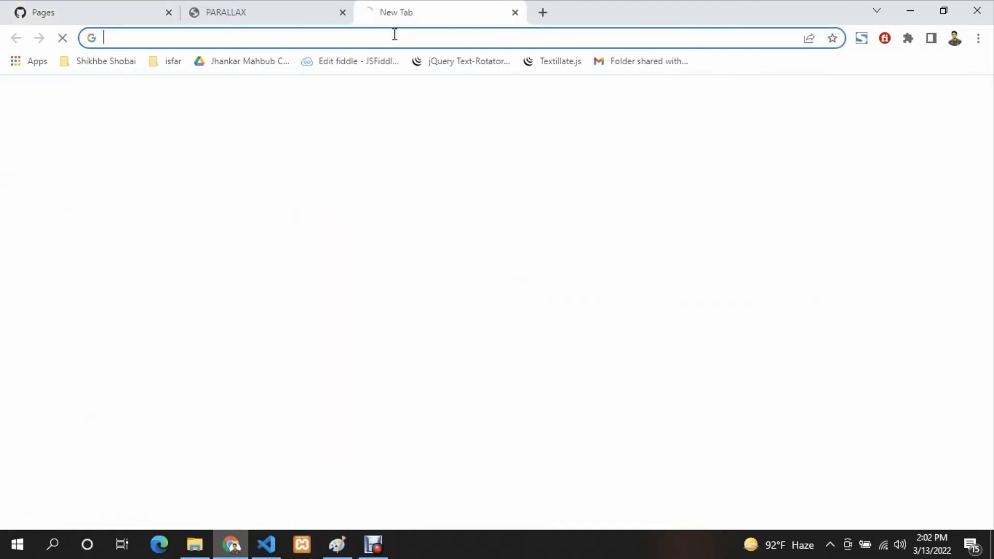
pyautogui.click(399, 33)
pyautogui.hotkey('ctrl', 'v')
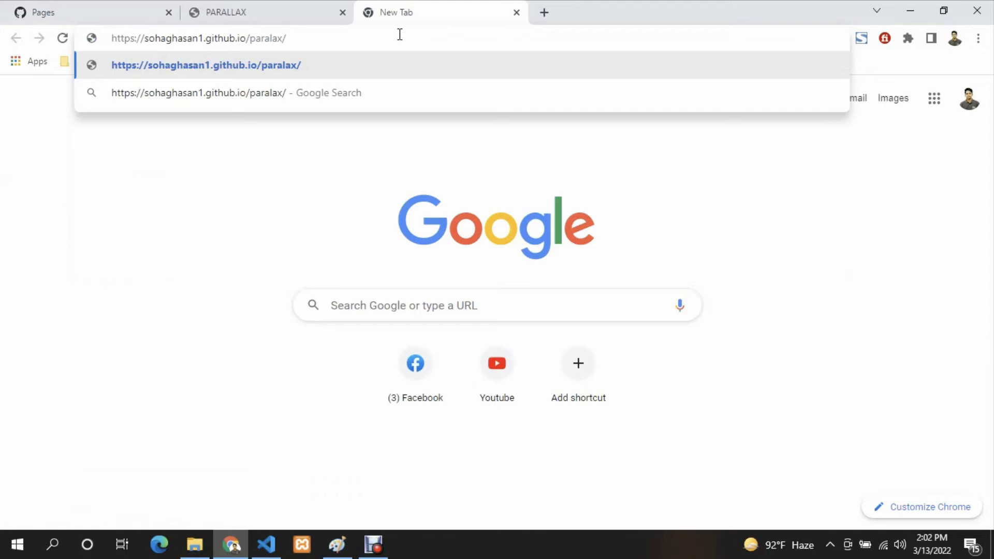
pyautogui.press('Return')
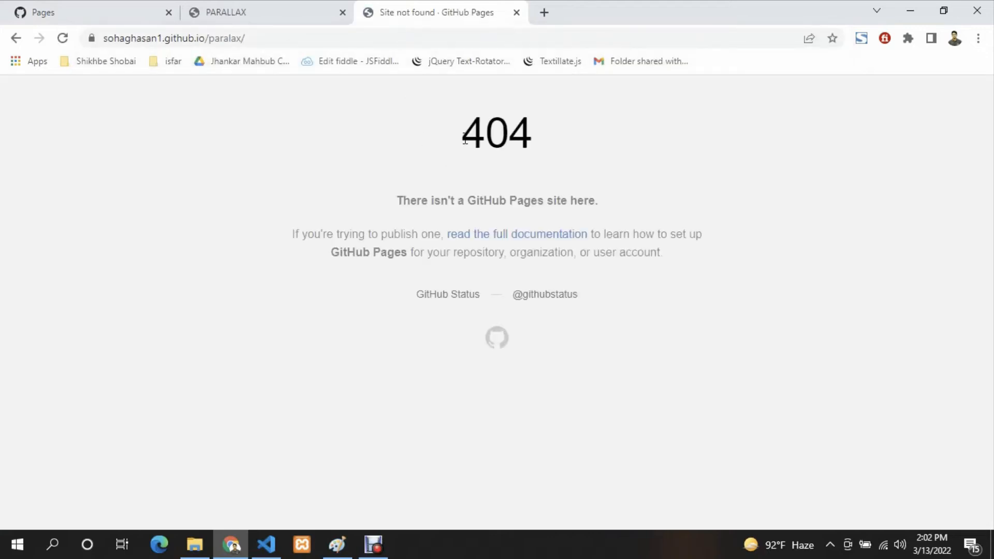
pyautogui.moveTo(465, 139); pyautogui.dragTo(533, 142)
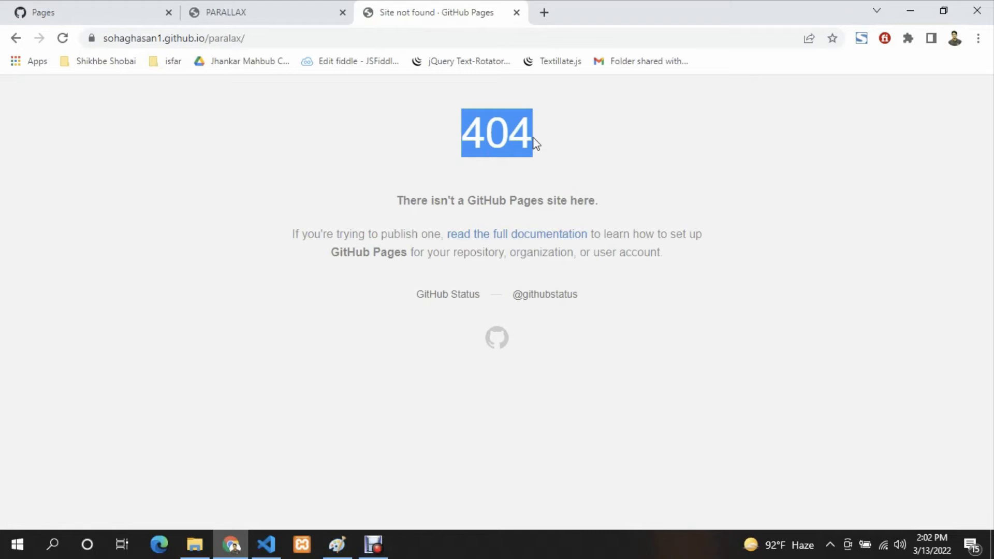
pyautogui.click(535, 143)
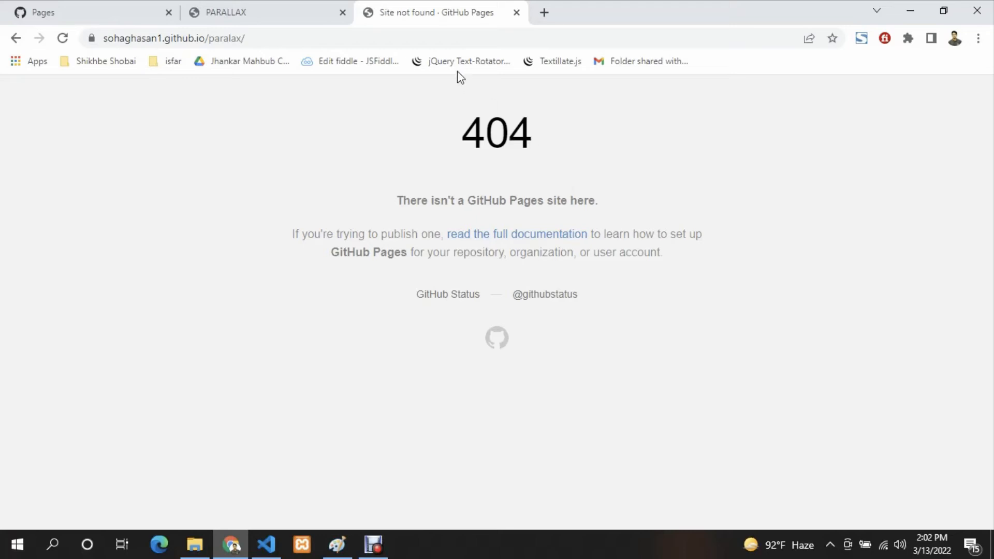
# - Reload the published paralax site and look through the page from its header to the footer
pyautogui.click(452, 33)
pyautogui.press('Return')
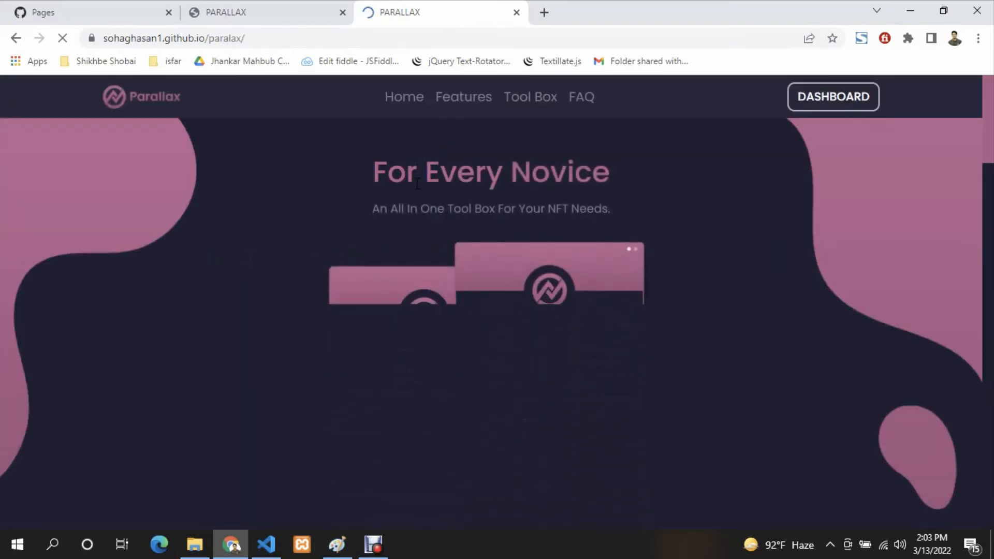
pyautogui.click(267, 40)
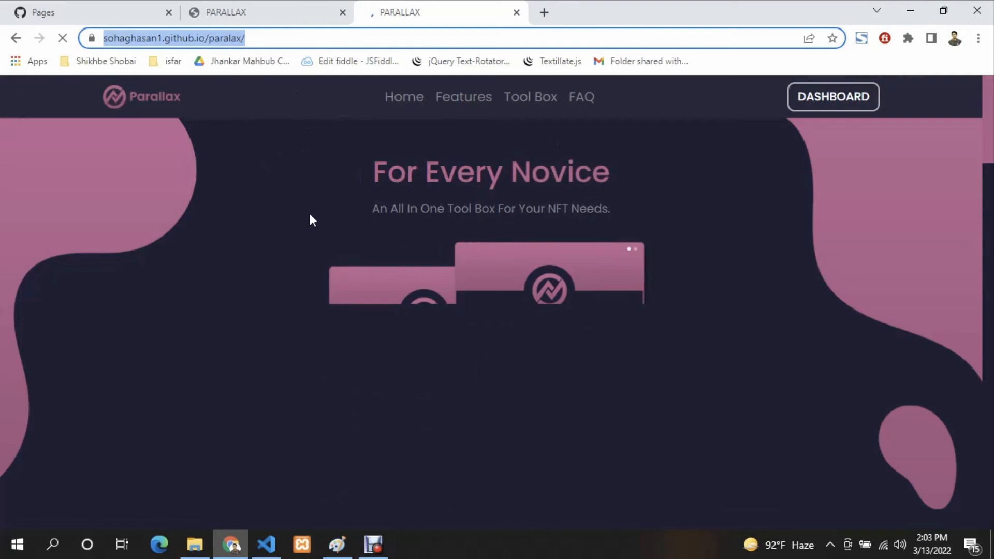
pyautogui.scroll(-6, 375, 202)
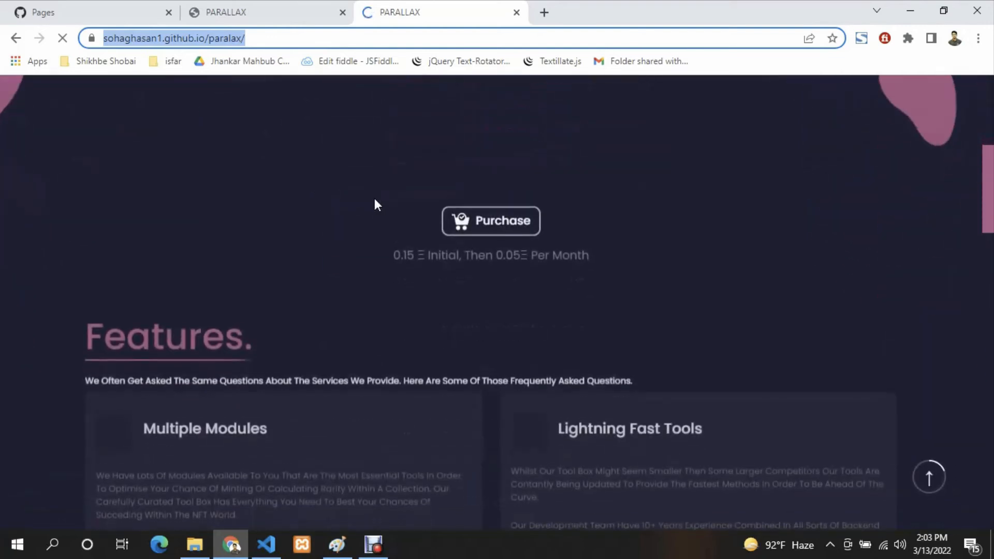
pyautogui.scroll(-4, 399, 275)
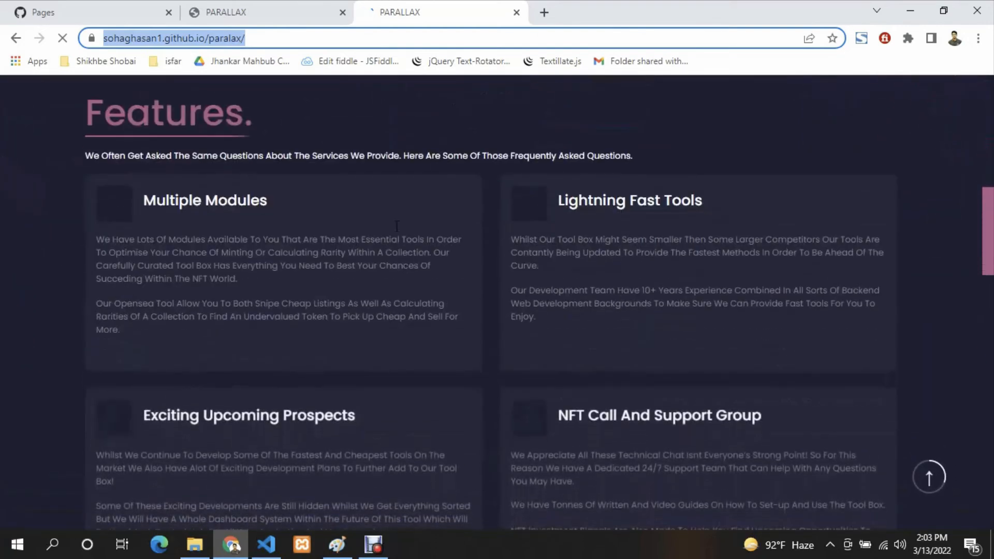
pyautogui.scroll(-6, 464, 272)
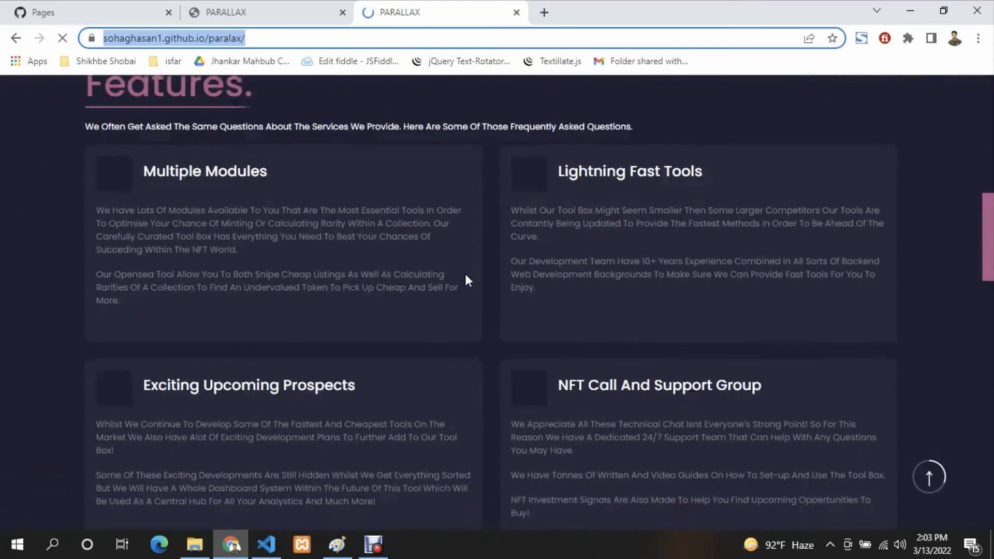
pyautogui.scroll(-3, 464, 272)
pyautogui.scroll(-4, 465, 272)
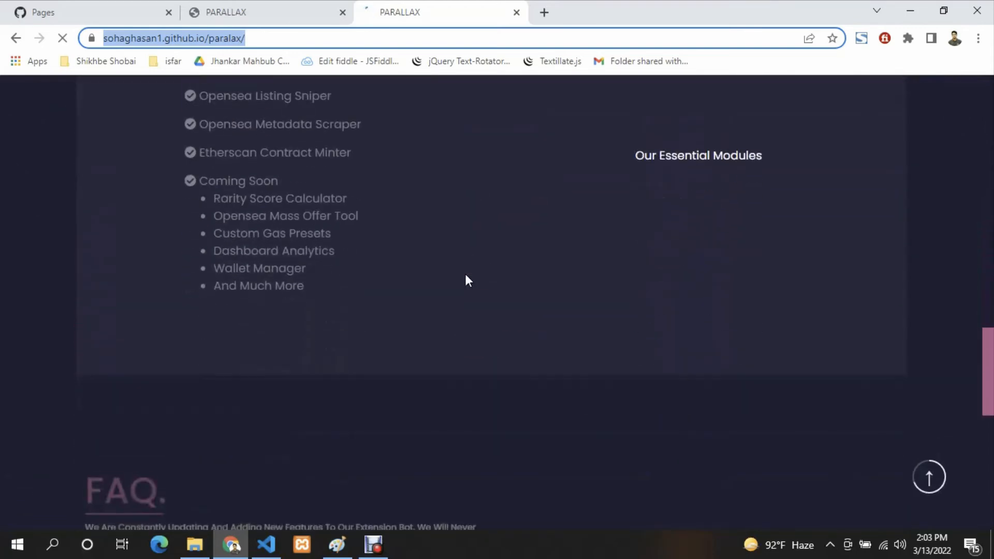
pyautogui.scroll(-8, 469, 281)
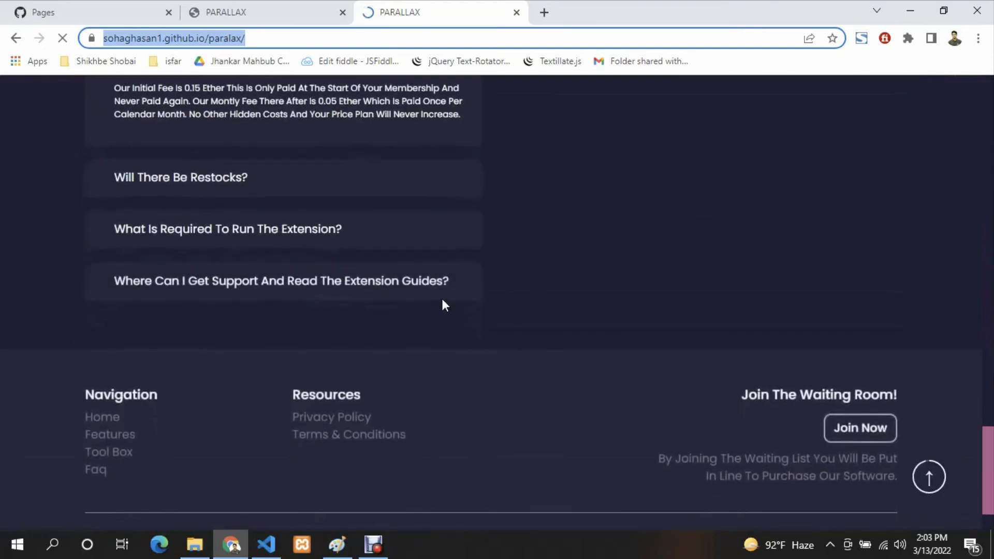
# - Load the live paralax address again and check the page's Features, Tool Box, FAQ and footer sections
pyautogui.scroll(-2, 444, 304)
pyautogui.scroll(20, 501, 313)
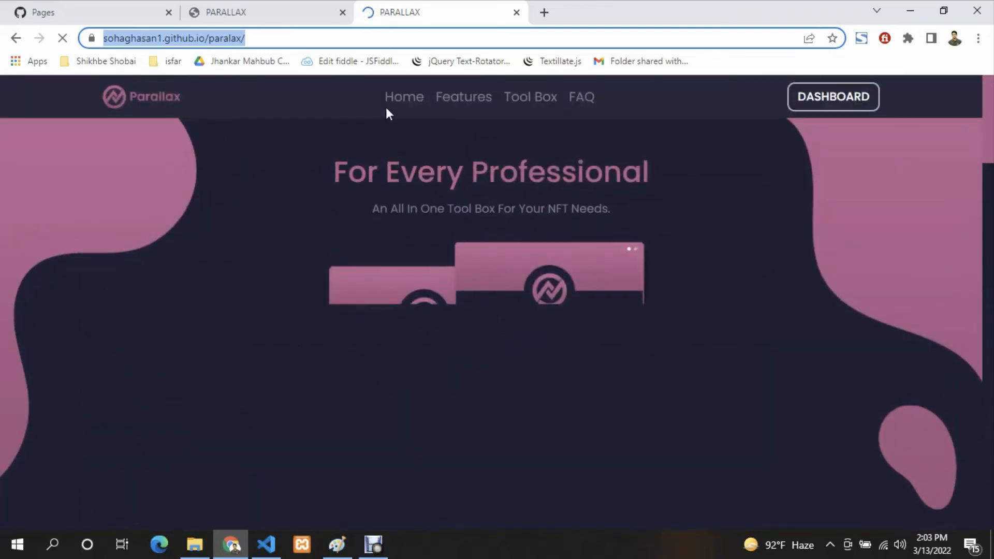
pyautogui.press('Return')
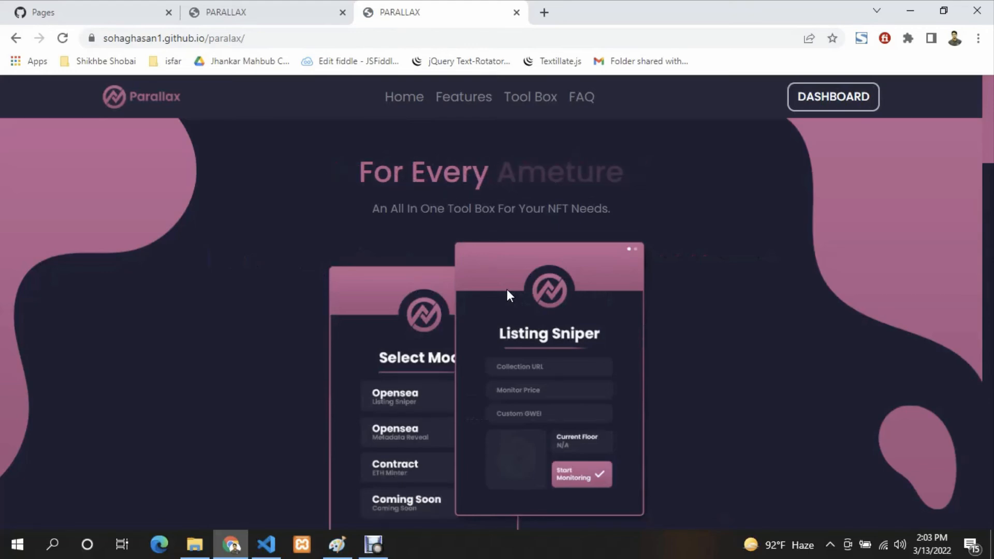
pyautogui.scroll(-8, 507, 291)
pyautogui.scroll(-10, 507, 291)
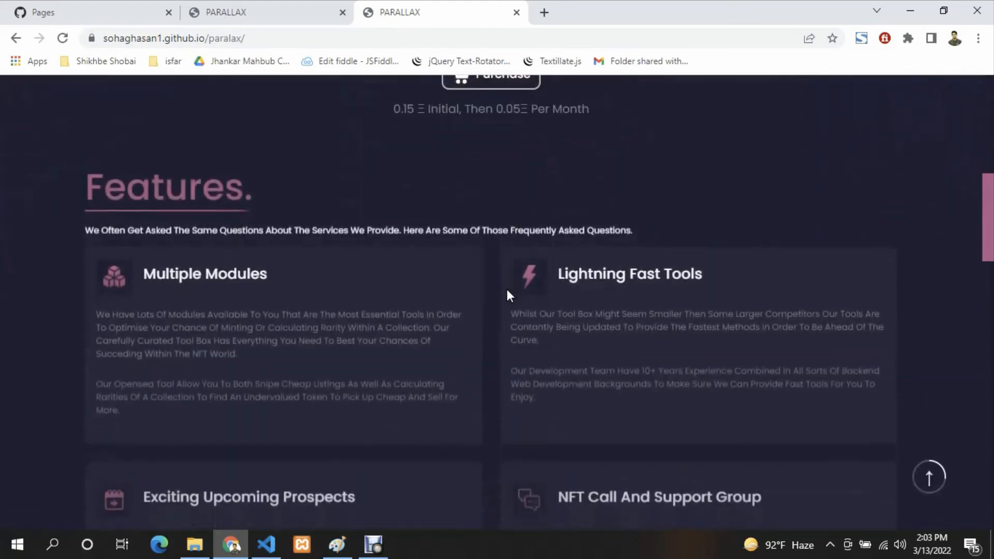
pyautogui.scroll(-10, 492, 288)
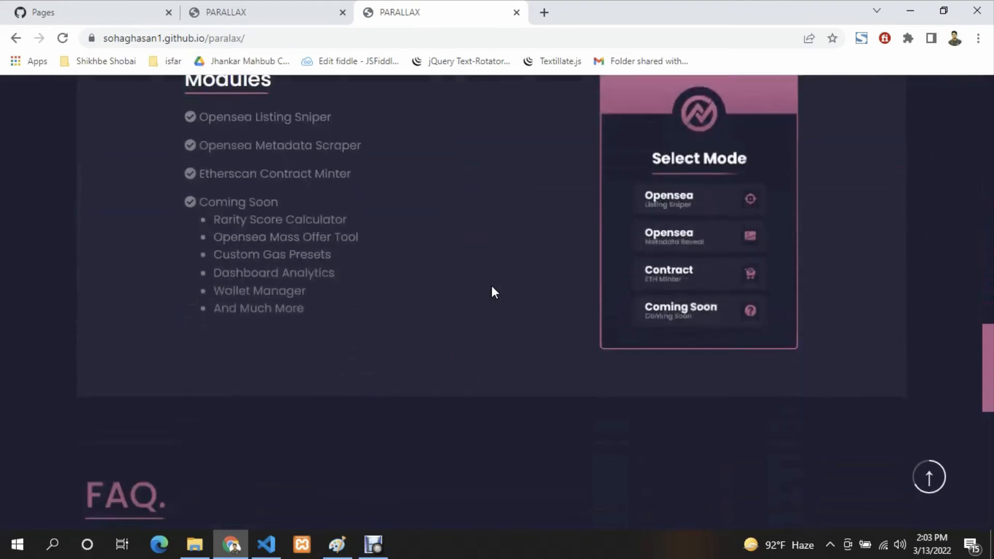
pyautogui.scroll(-1, 514, 286)
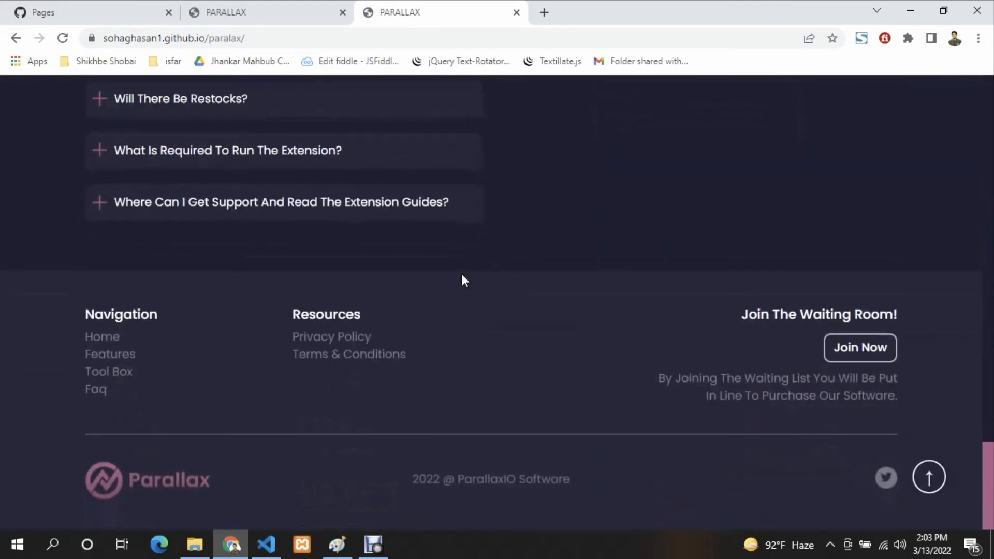
# - Select the published site's address and review the live page from the footer back up to its header and Features section
pyautogui.click(323, 38)
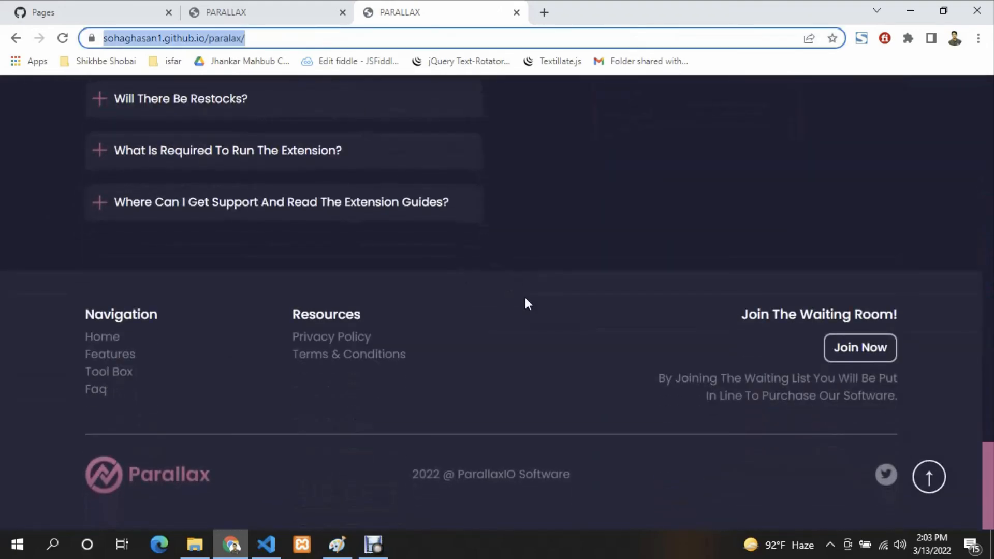
pyautogui.scroll(10, 525, 299)
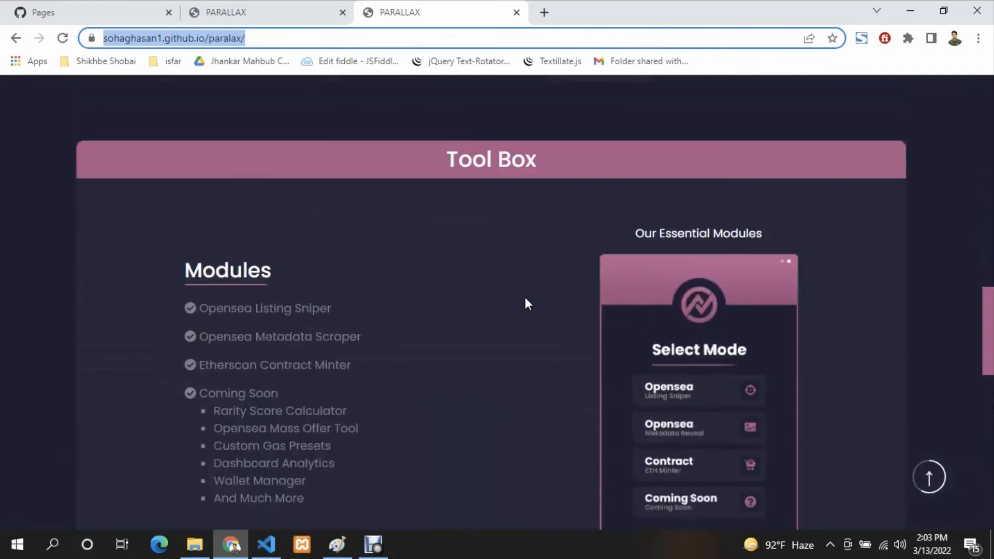
pyautogui.scroll(15, 525, 299)
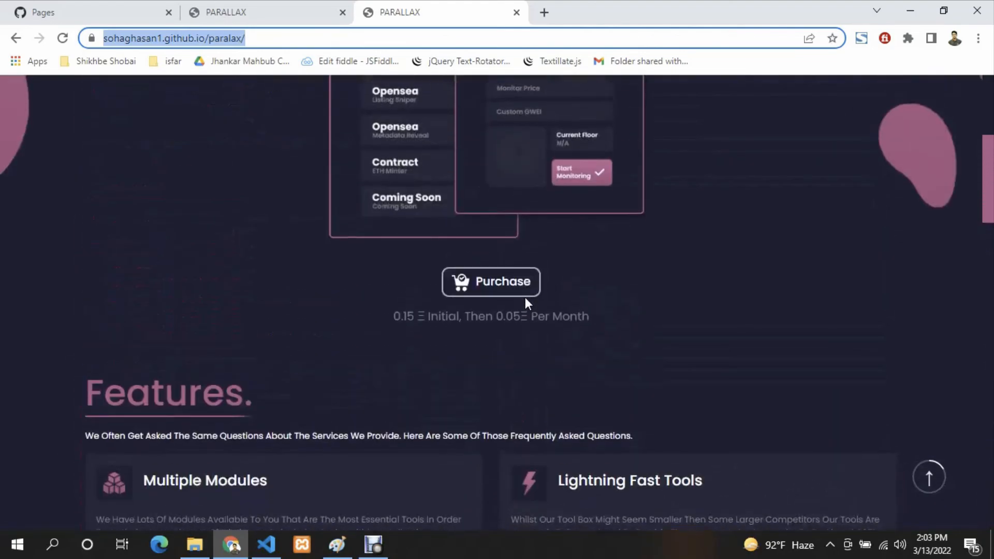
pyautogui.scroll(1, 525, 299)
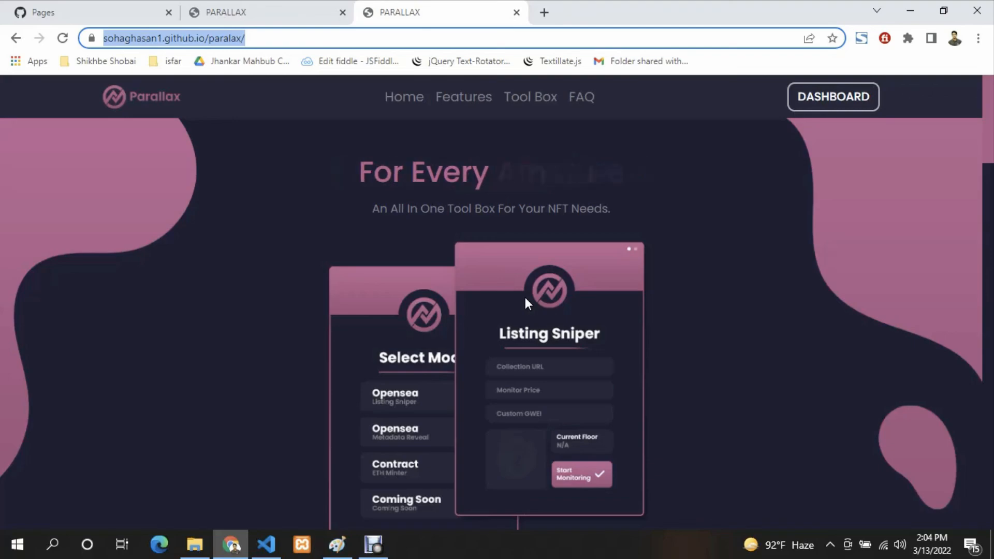
pyautogui.scroll(-10, 526, 303)
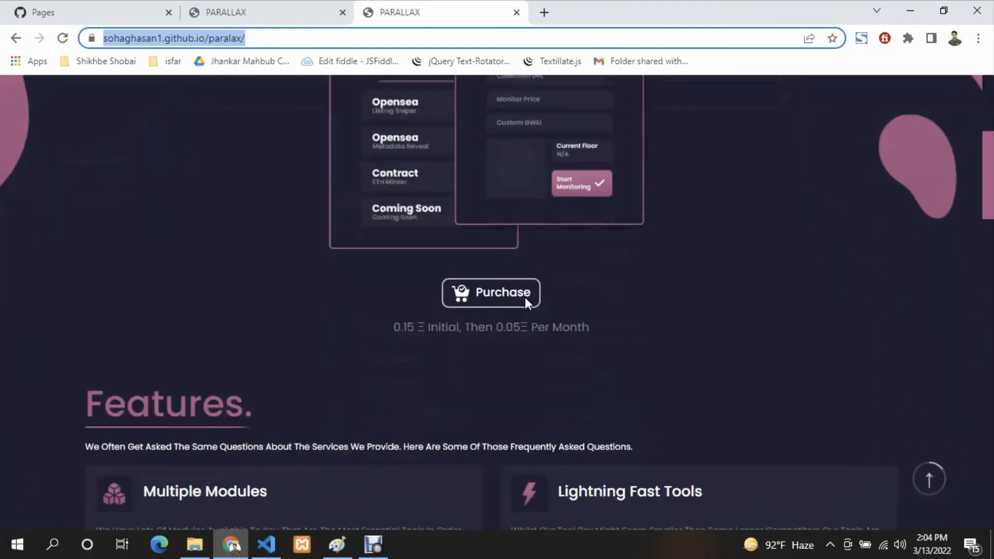